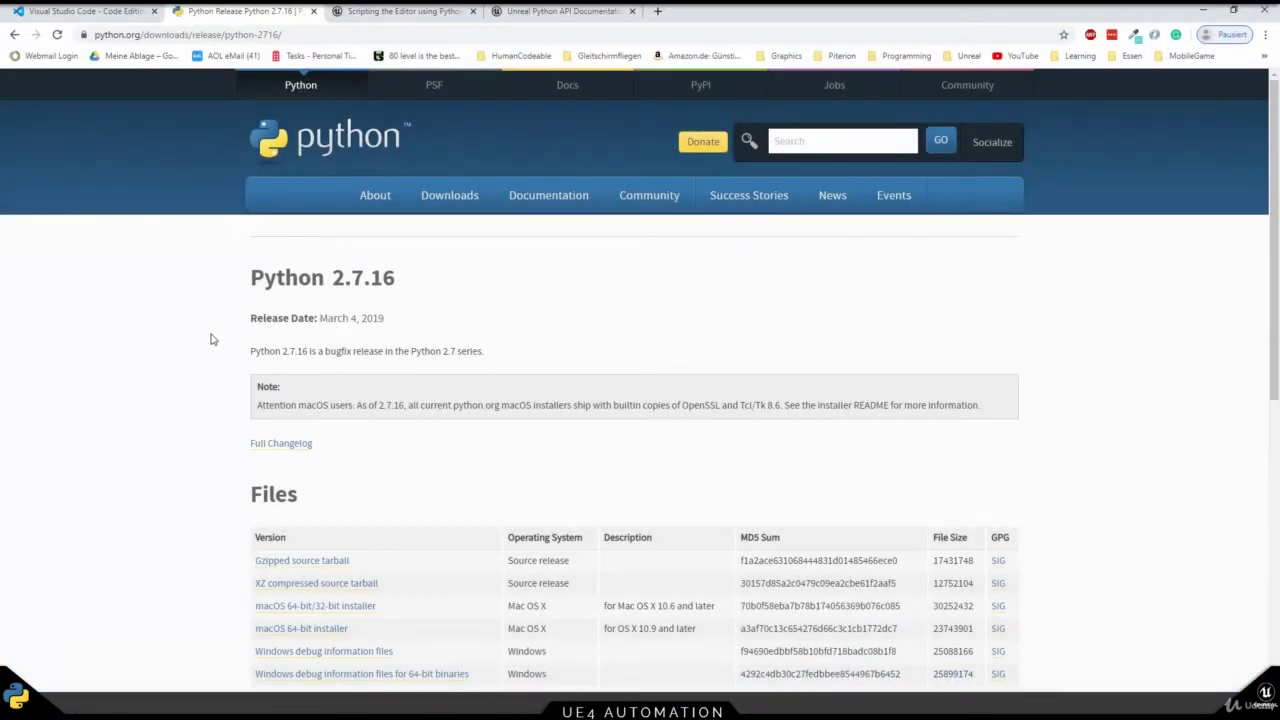
# Step: Download the Python 2.7.16 Windows x86-64 MSI installer from the Files table
pyautogui.moveTo(249, 277); pyautogui.dragTo(461, 287)
pyautogui.click(418, 303)
pyautogui.moveTo(361, 279); pyautogui.dragTo(333, 279)
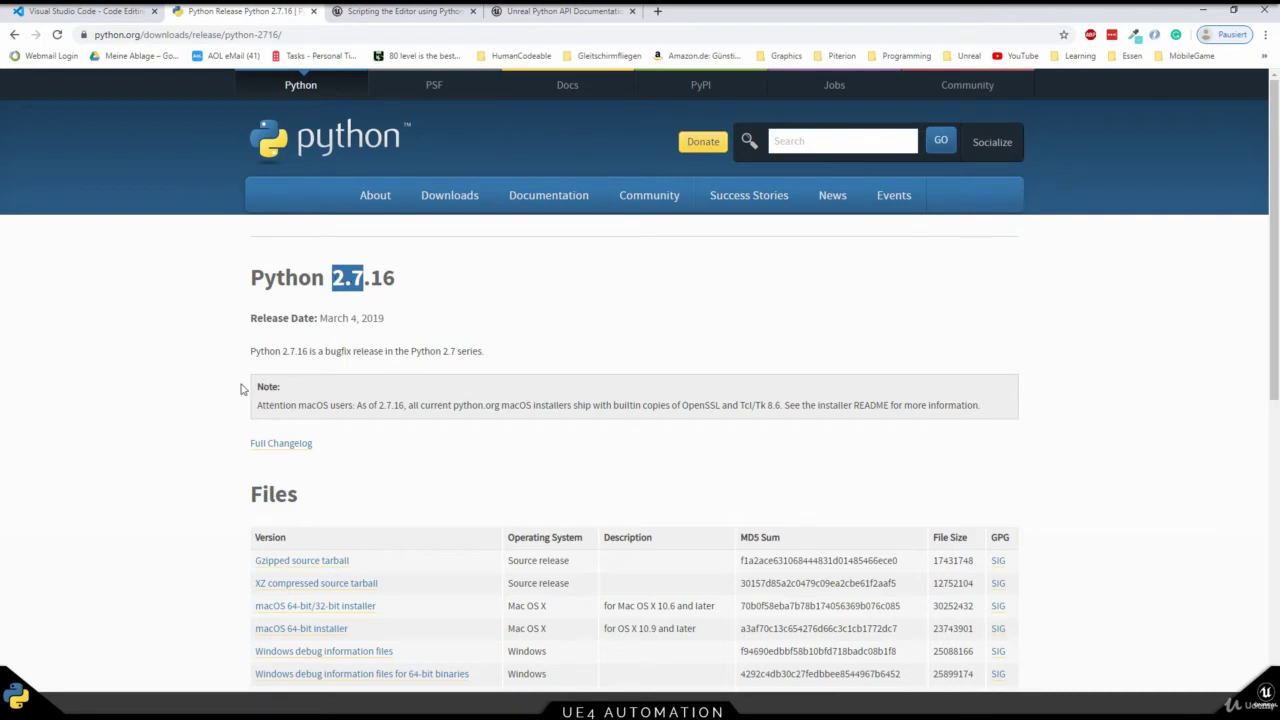
pyautogui.click(195, 387)
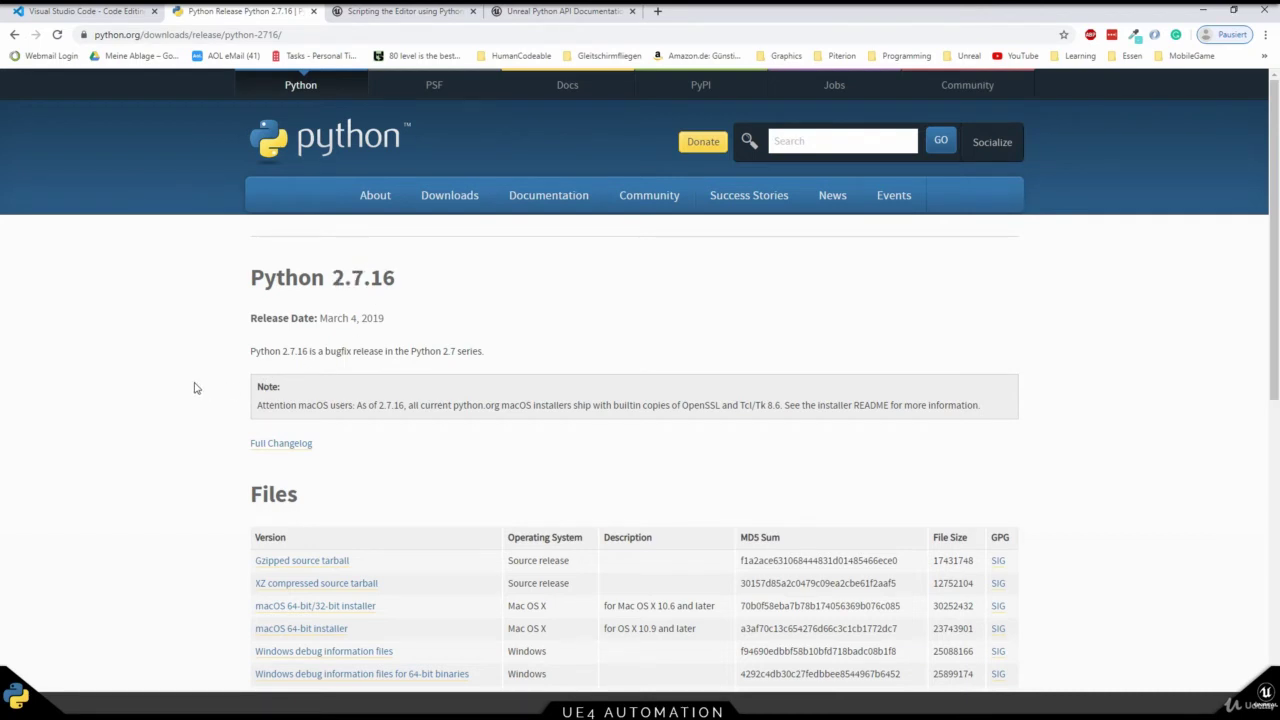
pyautogui.scroll(-2, 531, 446)
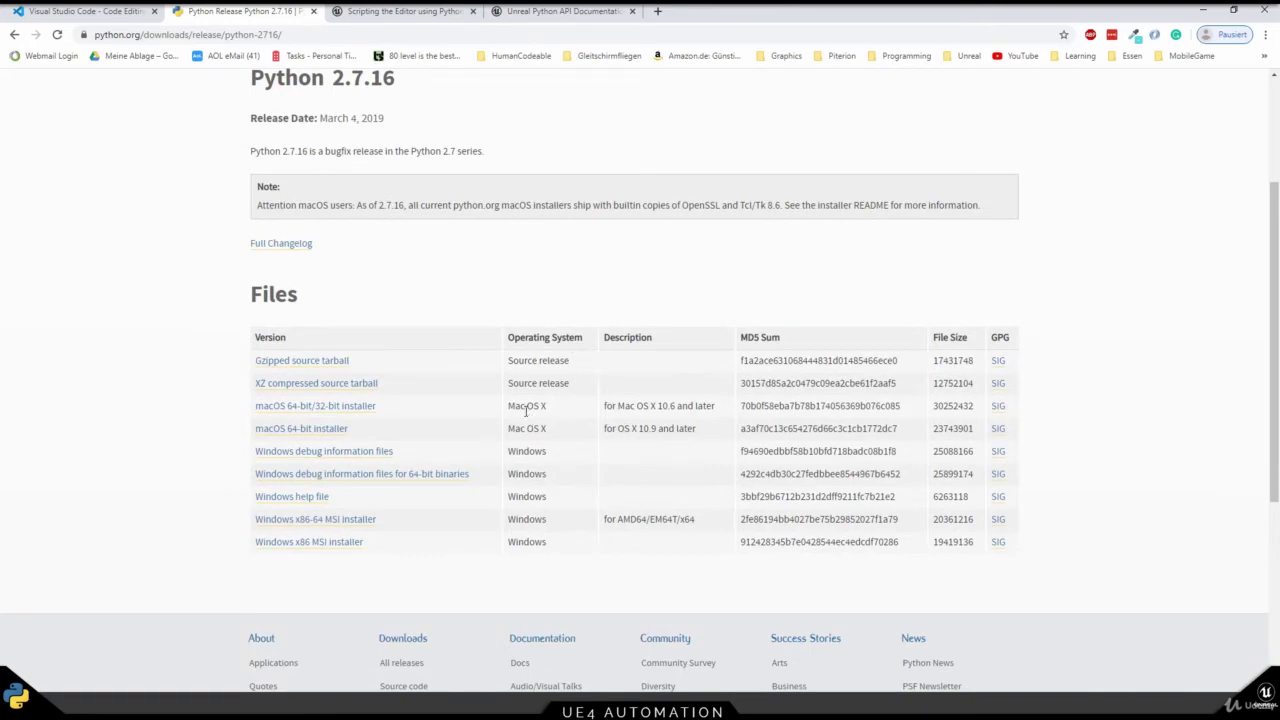
pyautogui.click(331, 521)
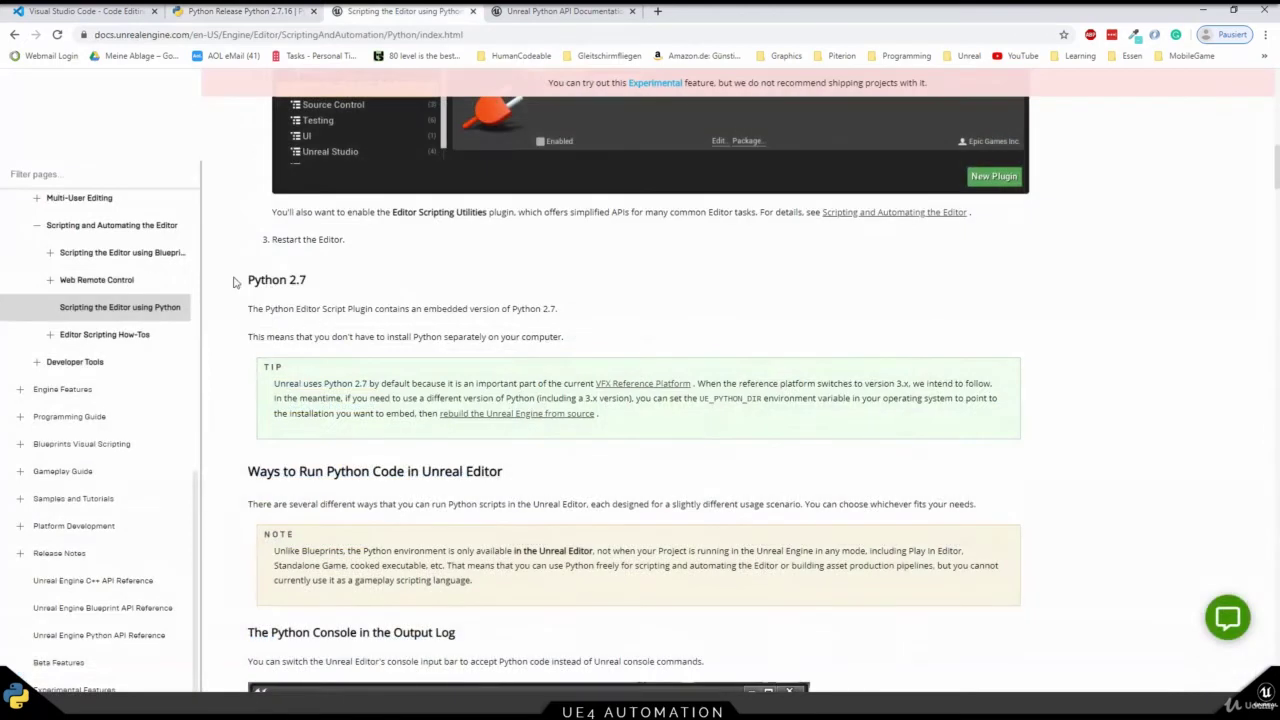
# Step: Read the Python 2.7 heading and the default-version tip in Unreal's Python scripting docs
pyautogui.moveTo(233, 282); pyautogui.dragTo(314, 284)
pyautogui.click(329, 285)
pyautogui.moveTo(383, 383); pyautogui.dragTo(408, 384)
pyautogui.click(476, 401)
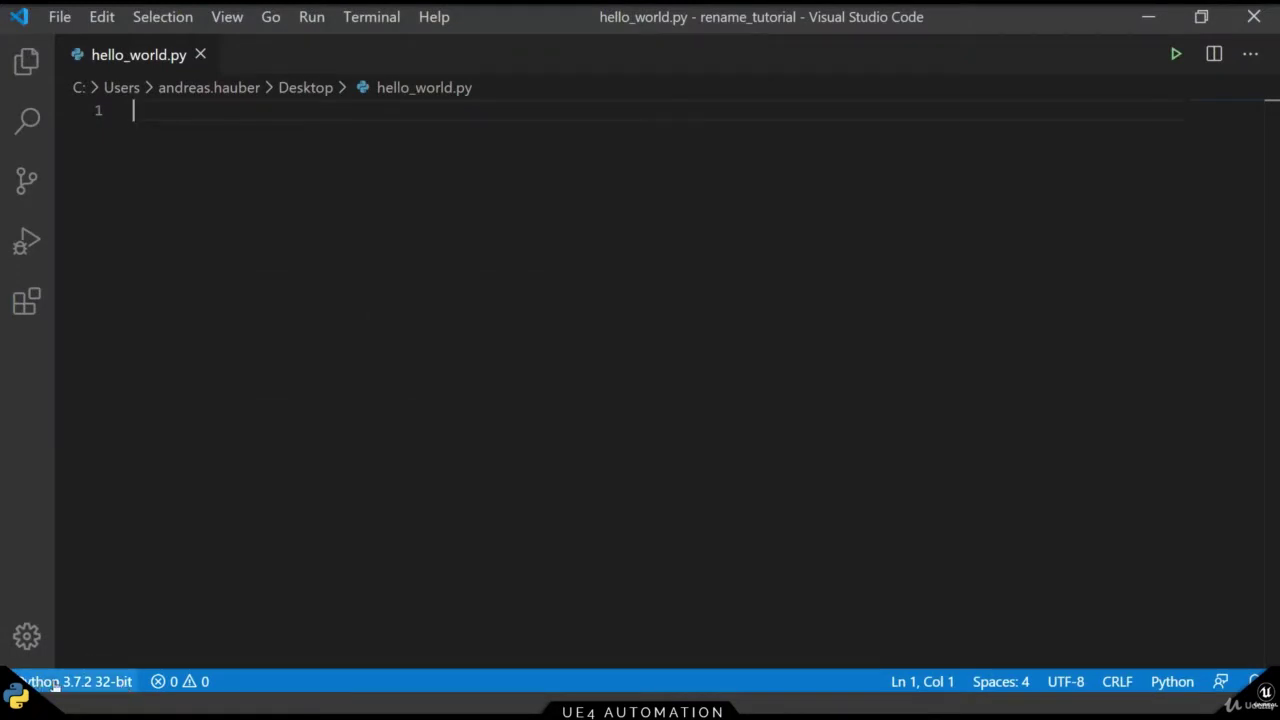
# Step: Switch the VS Code interpreter from Python 3.7.2 to Python 2.7.17 64-bit
pyautogui.click(86, 684)
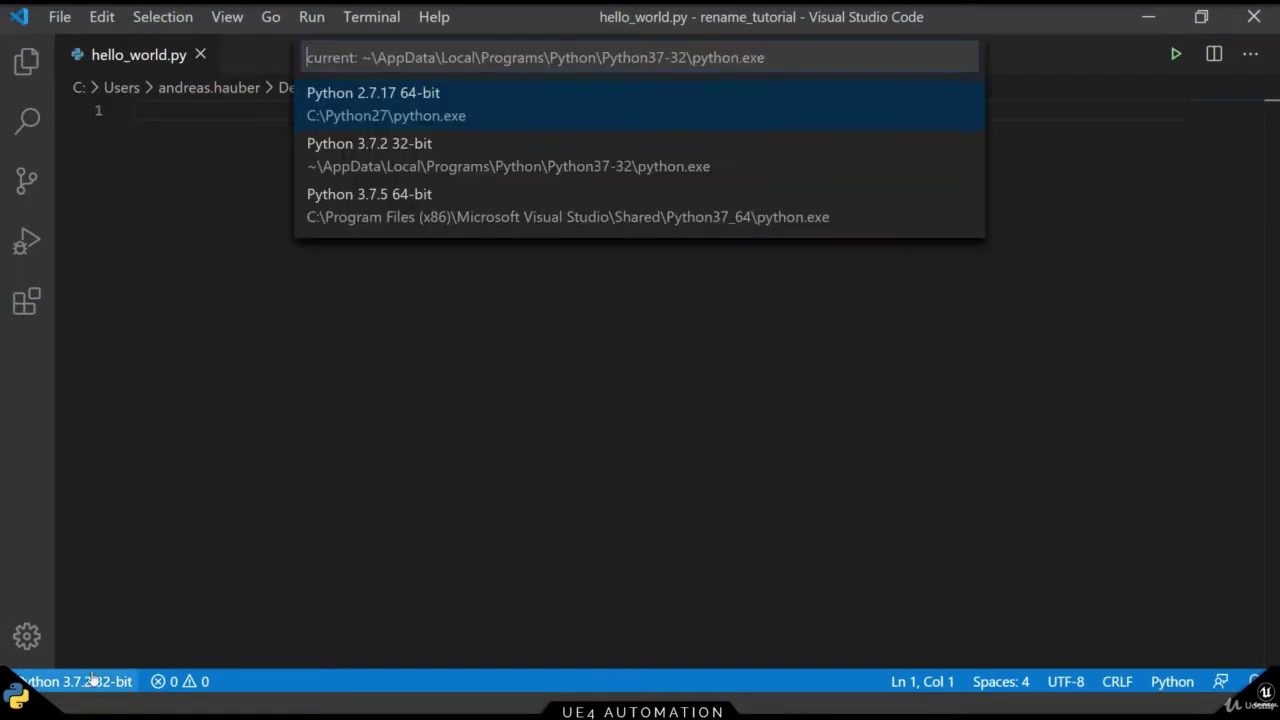
pyautogui.click(426, 112)
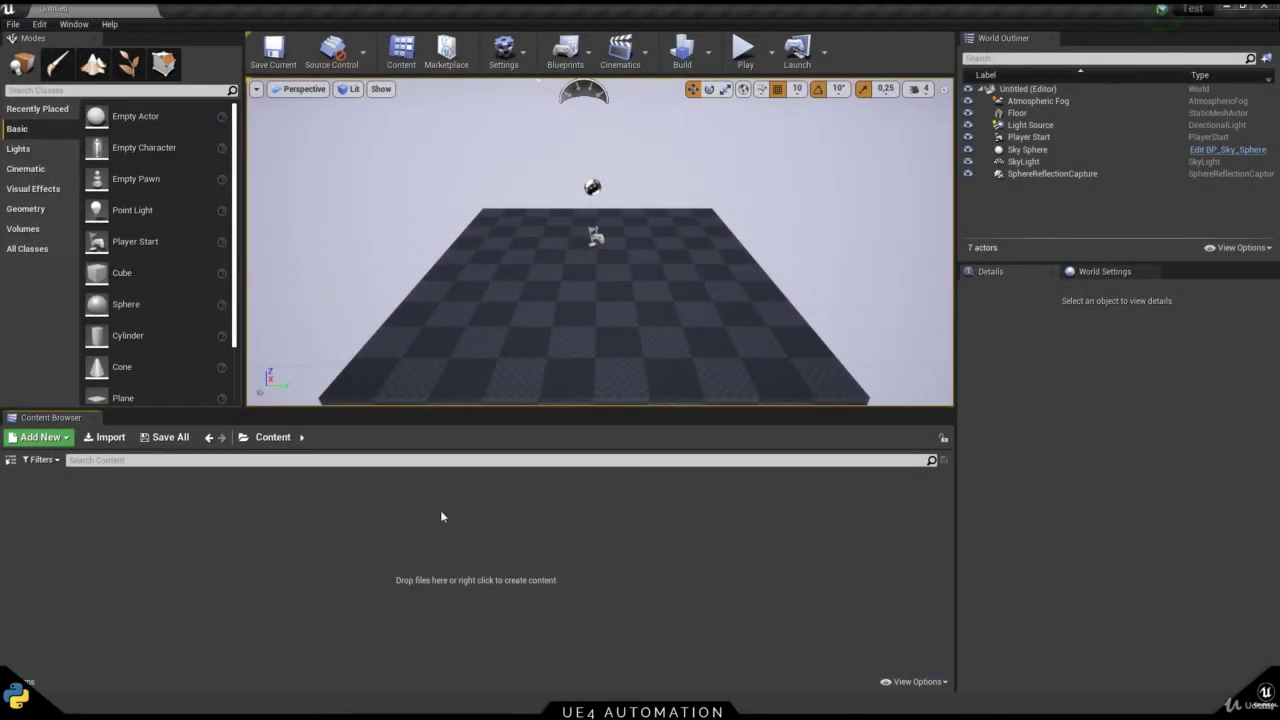
# Step: In the Plugins manager's Scripting category, enable the beta Python Editor Script Plugin
pyautogui.click(39, 23)
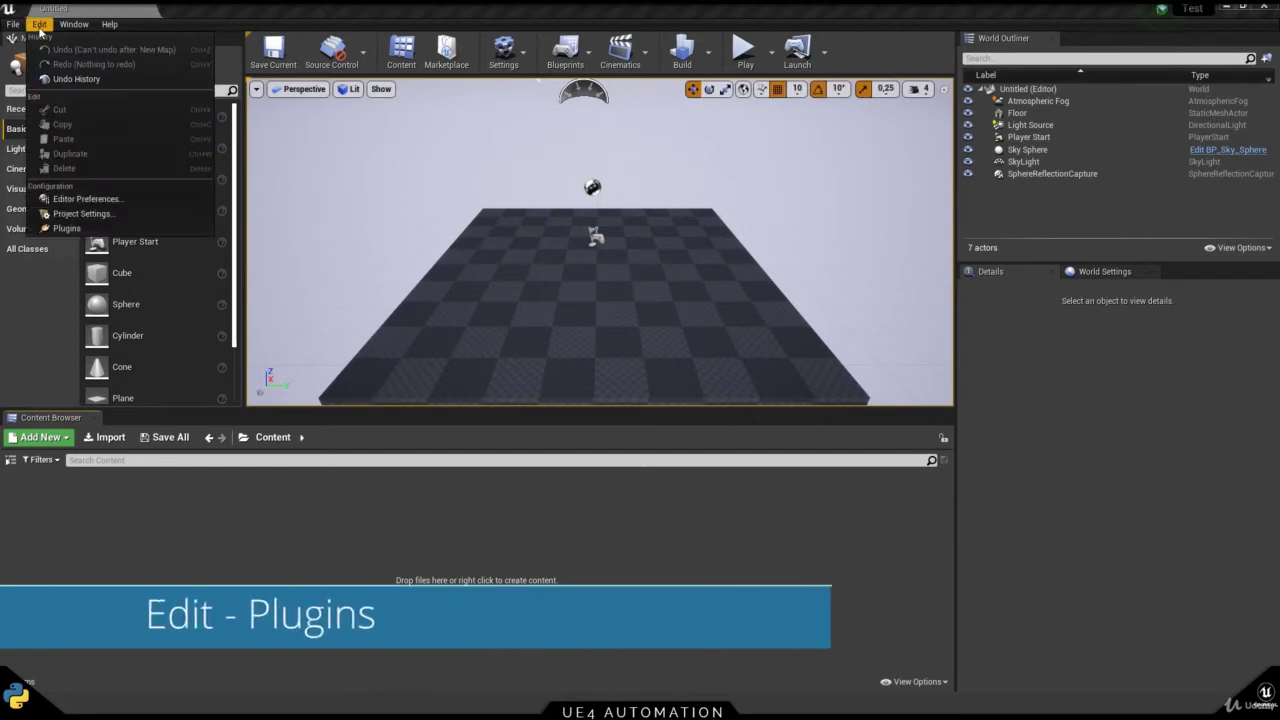
pyautogui.click(60, 226)
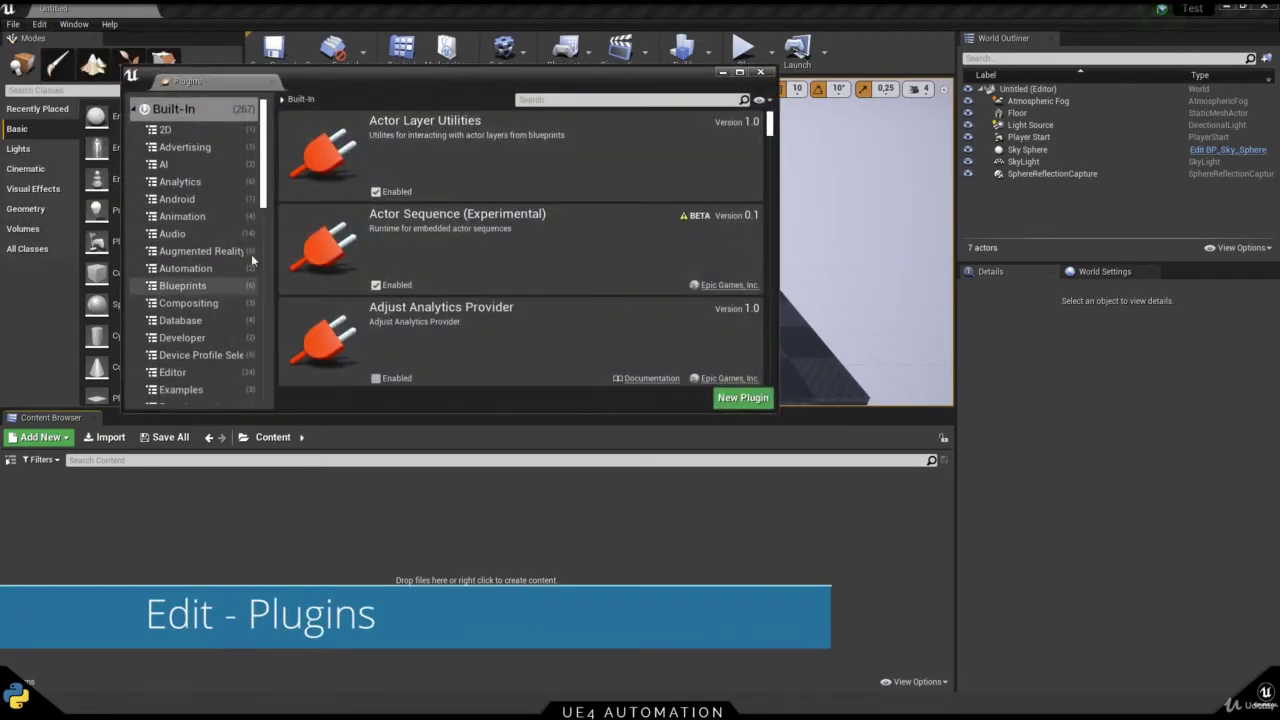
pyautogui.moveTo(268, 180); pyautogui.dragTo(270, 378)
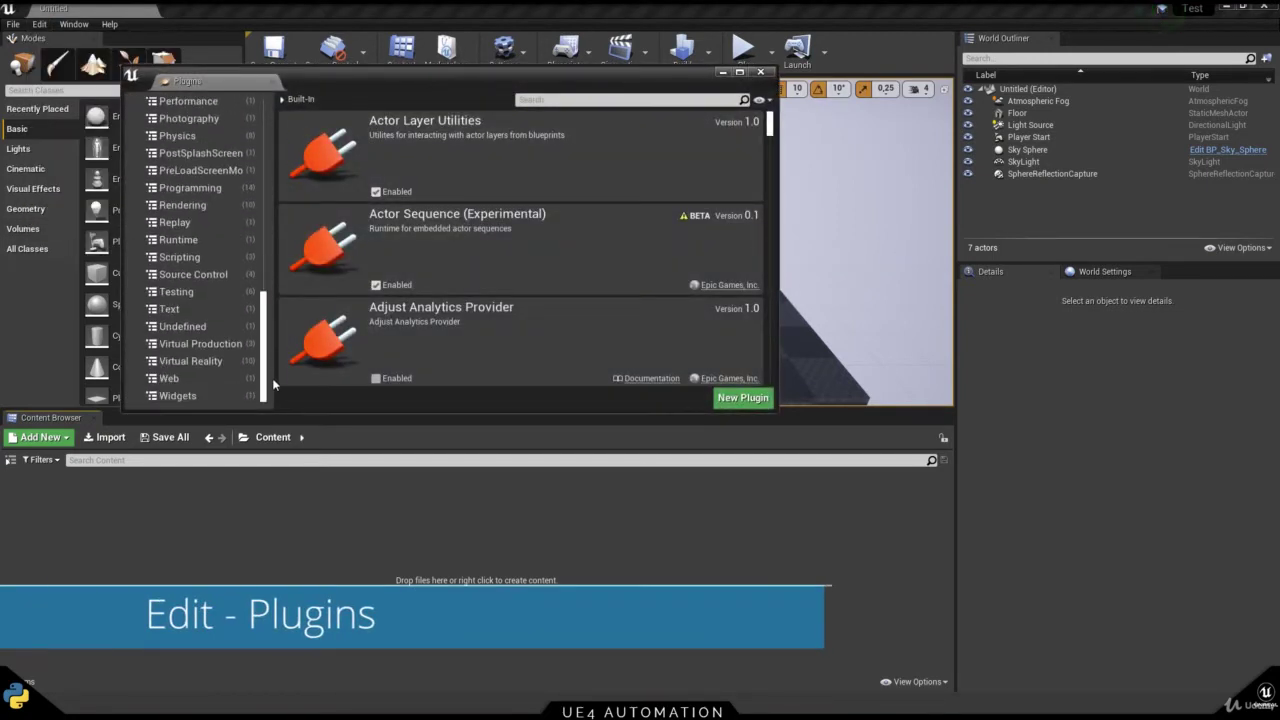
pyautogui.click(188, 258)
pyautogui.click(376, 285)
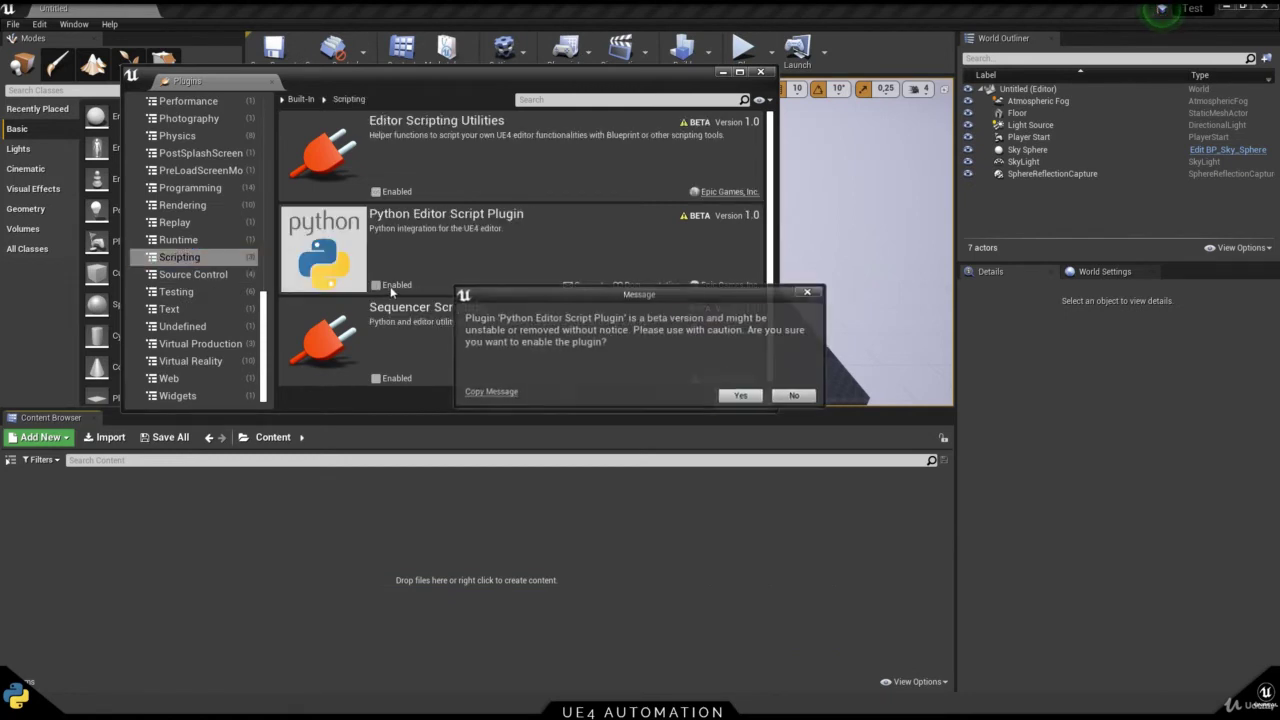
pyautogui.click(735, 392)
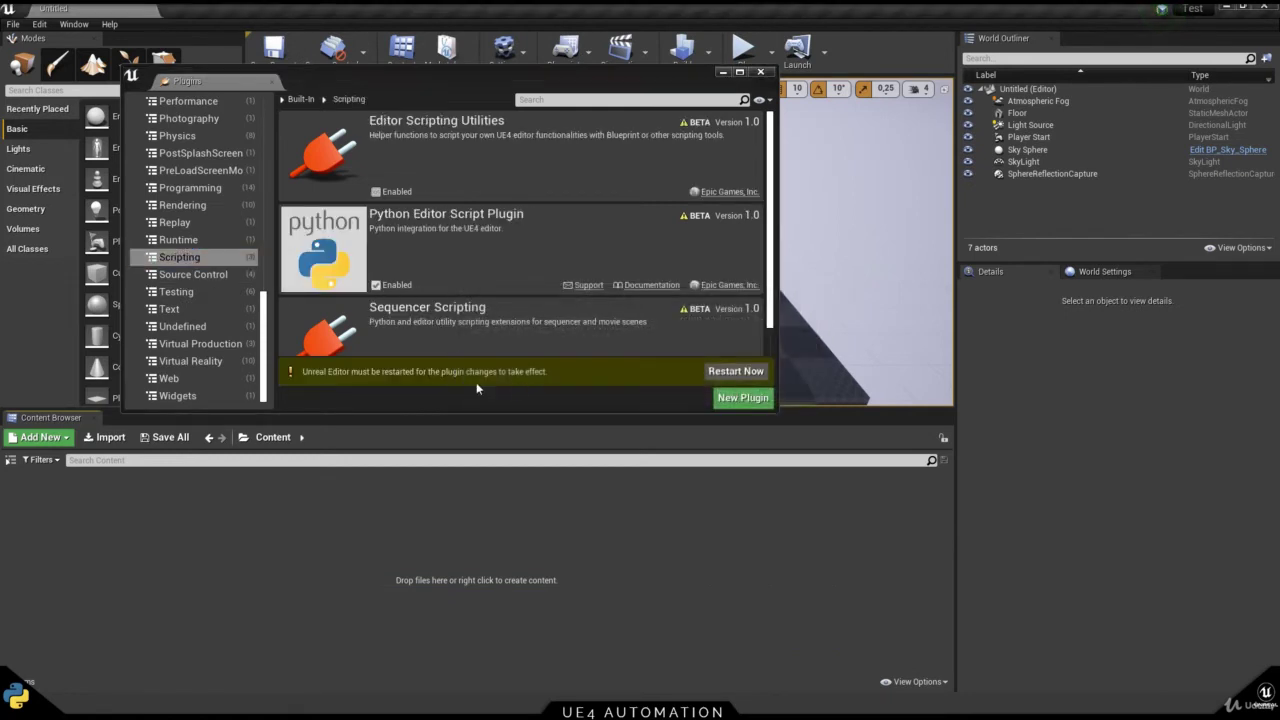
# Step: Enable the Editor Scripting Utilities and Sequencer Scripting plugins, confirming each
pyautogui.click(376, 191)
pyautogui.click(751, 399)
pyautogui.scroll(-1, 390, 340)
pyautogui.click(376, 345)
pyautogui.click(735, 395)
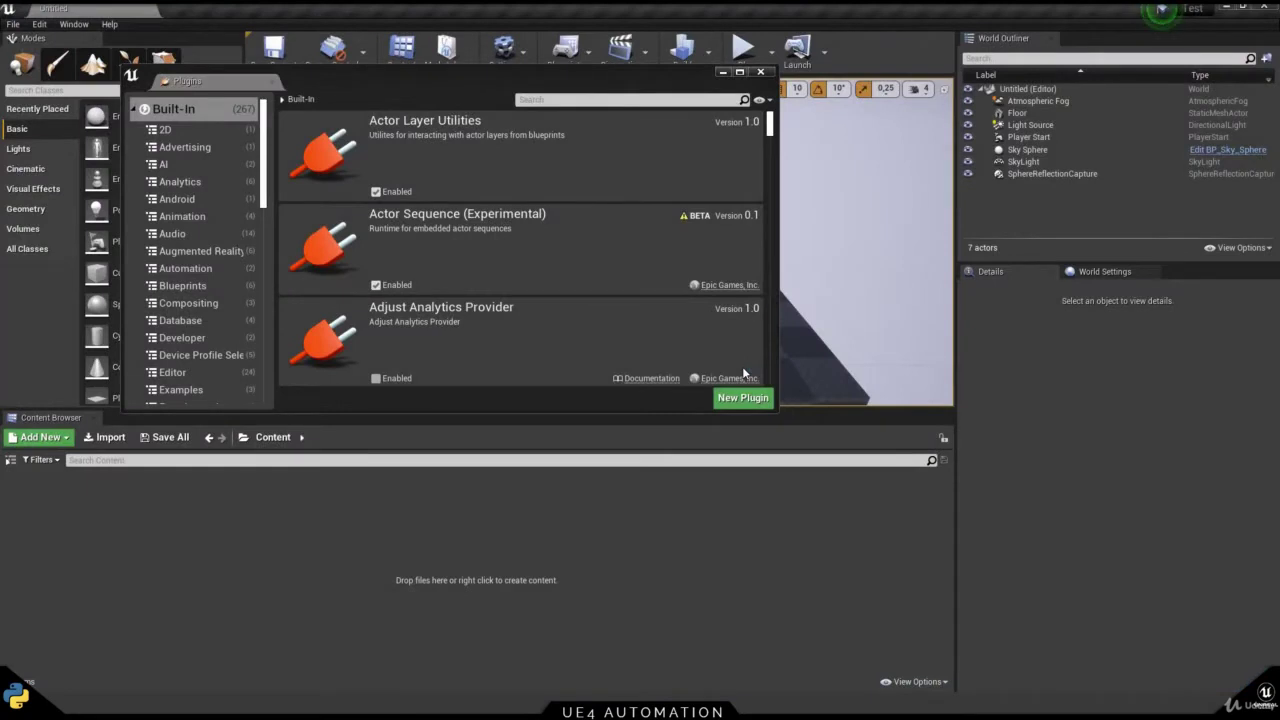
# Step: Turn on Developer Mode in Project Settings > Plugins > Python and restart the editor
pyautogui.click(760, 72)
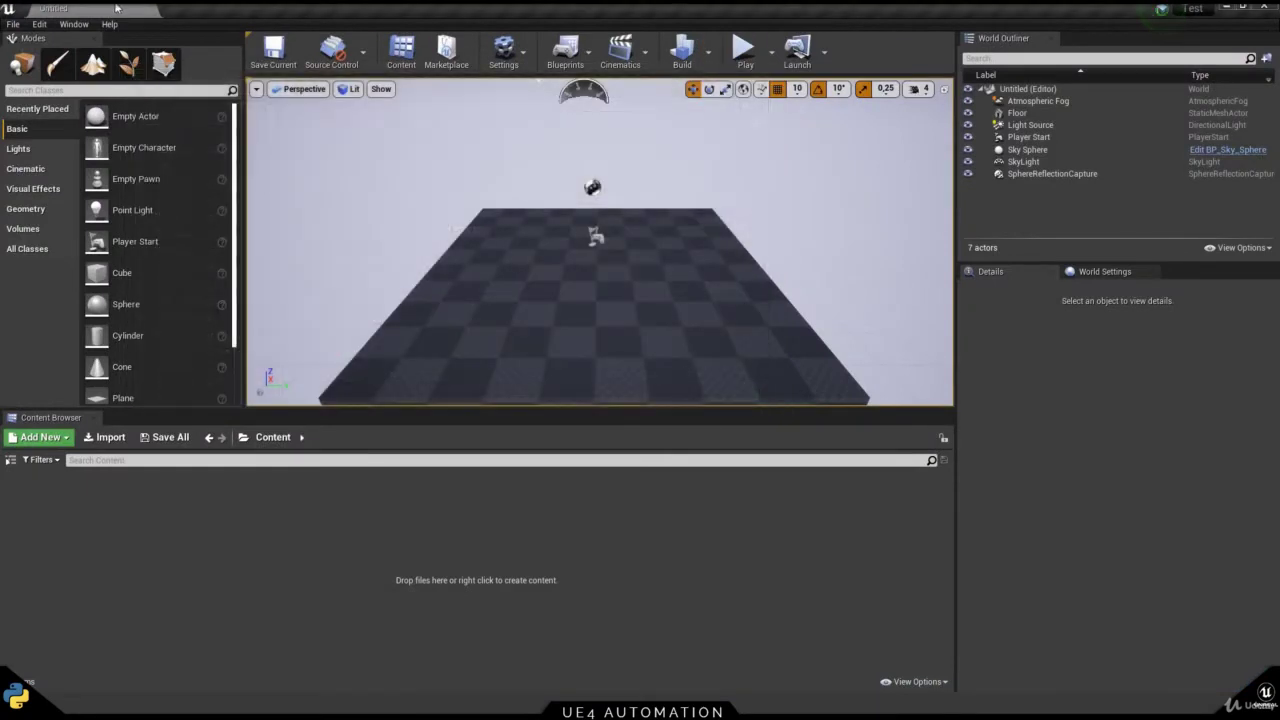
pyautogui.click(39, 24)
pyautogui.click(70, 211)
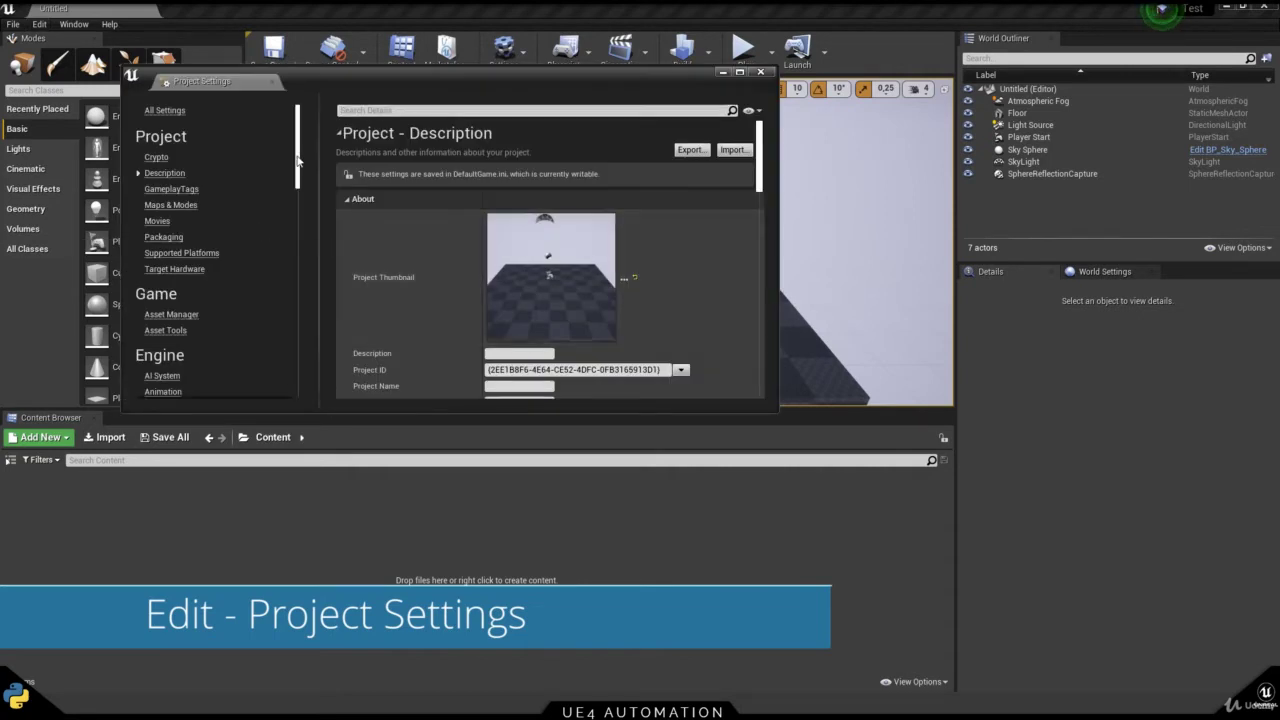
pyautogui.moveTo(297, 162); pyautogui.dragTo(301, 373)
pyautogui.click(160, 334)
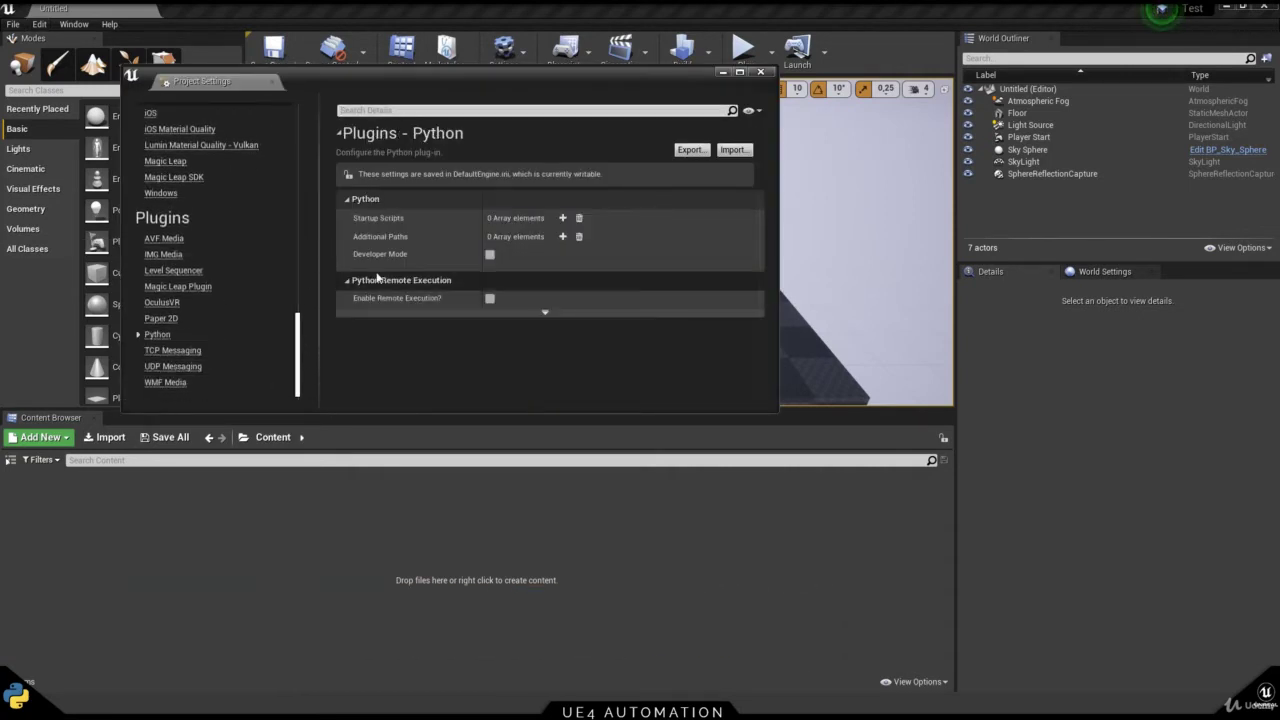
pyautogui.click(489, 255)
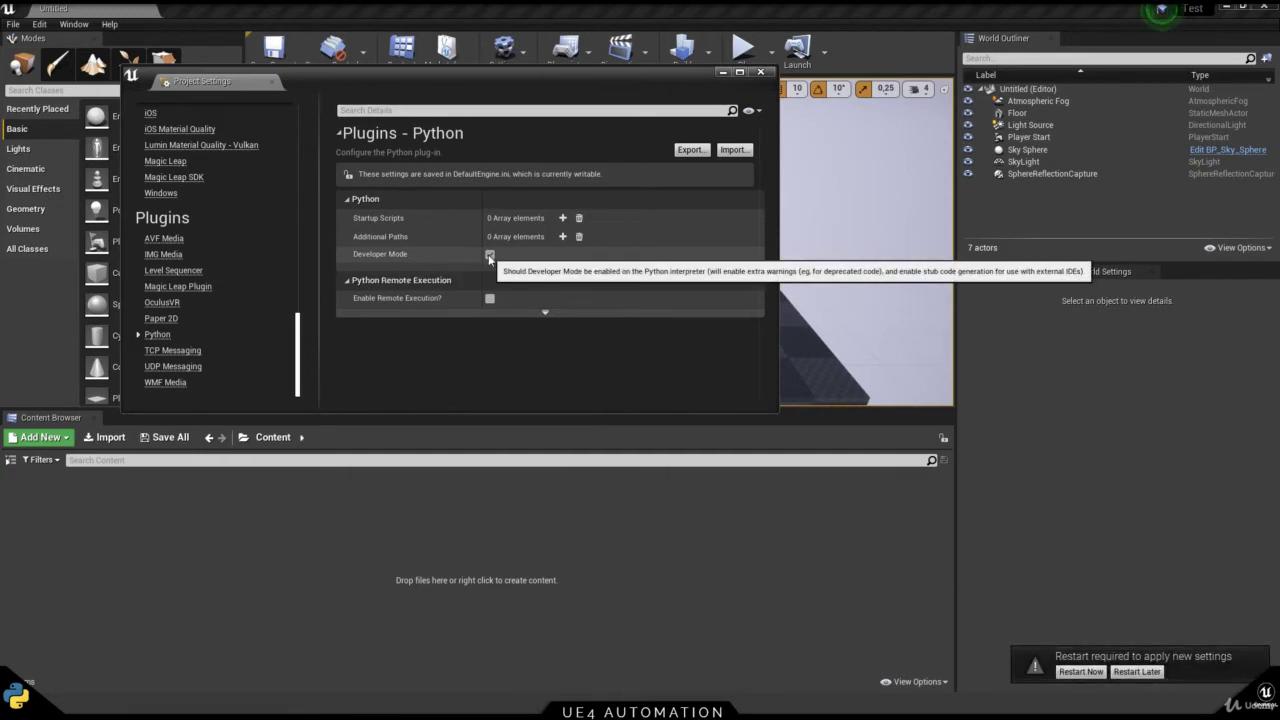
pyautogui.click(1080, 671)
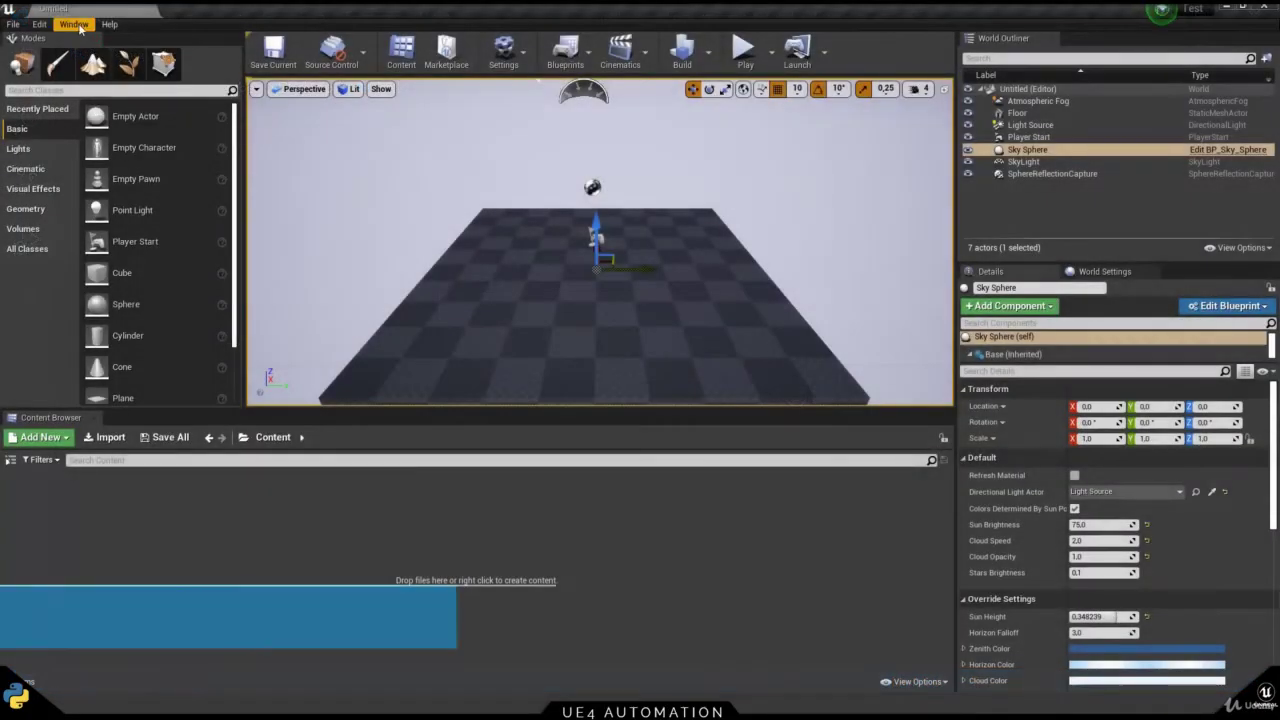
# Step: Open the Output Log and run print("Hello World") in the Python (REPL) console
pyautogui.click(74, 24)
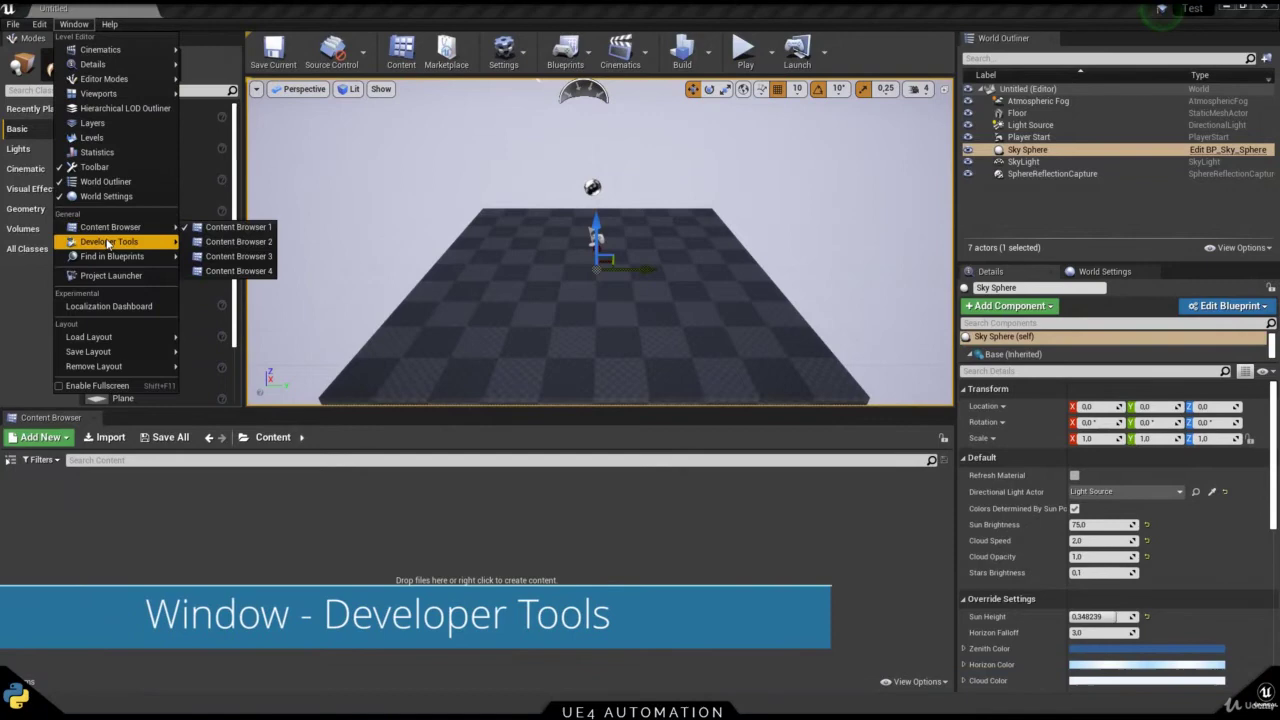
pyautogui.moveTo(172, 242)
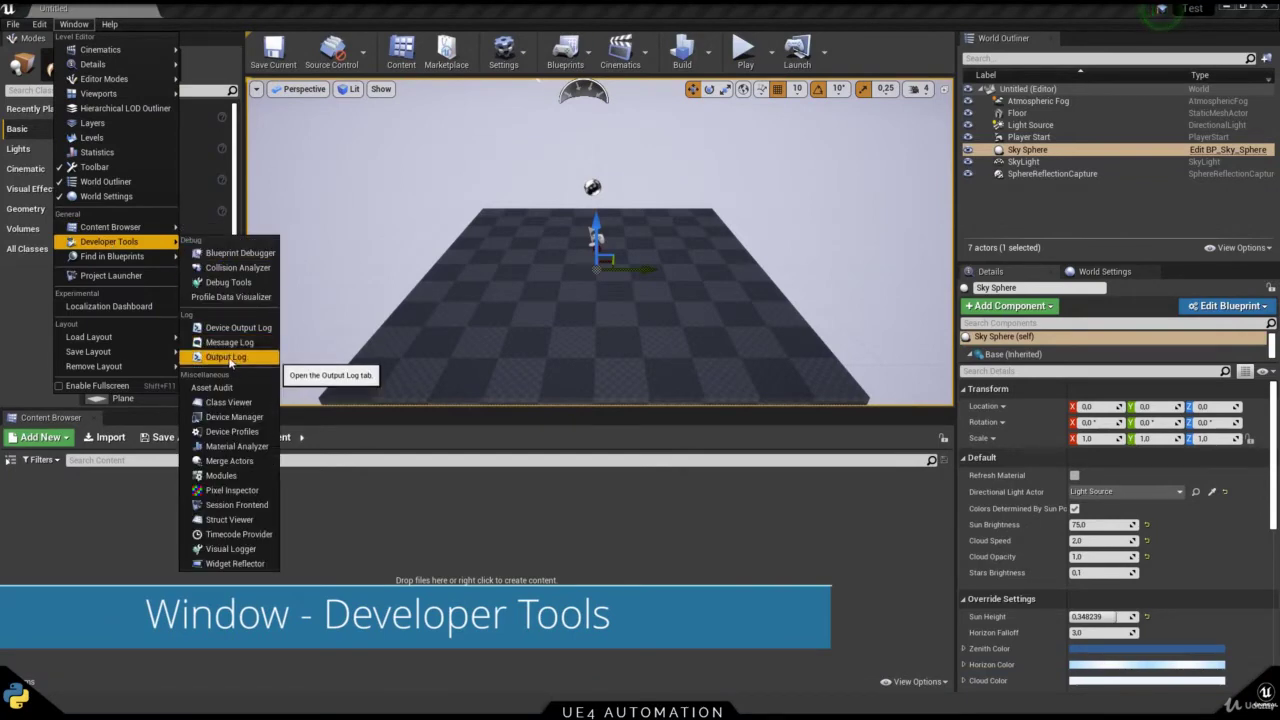
pyautogui.click(225, 357)
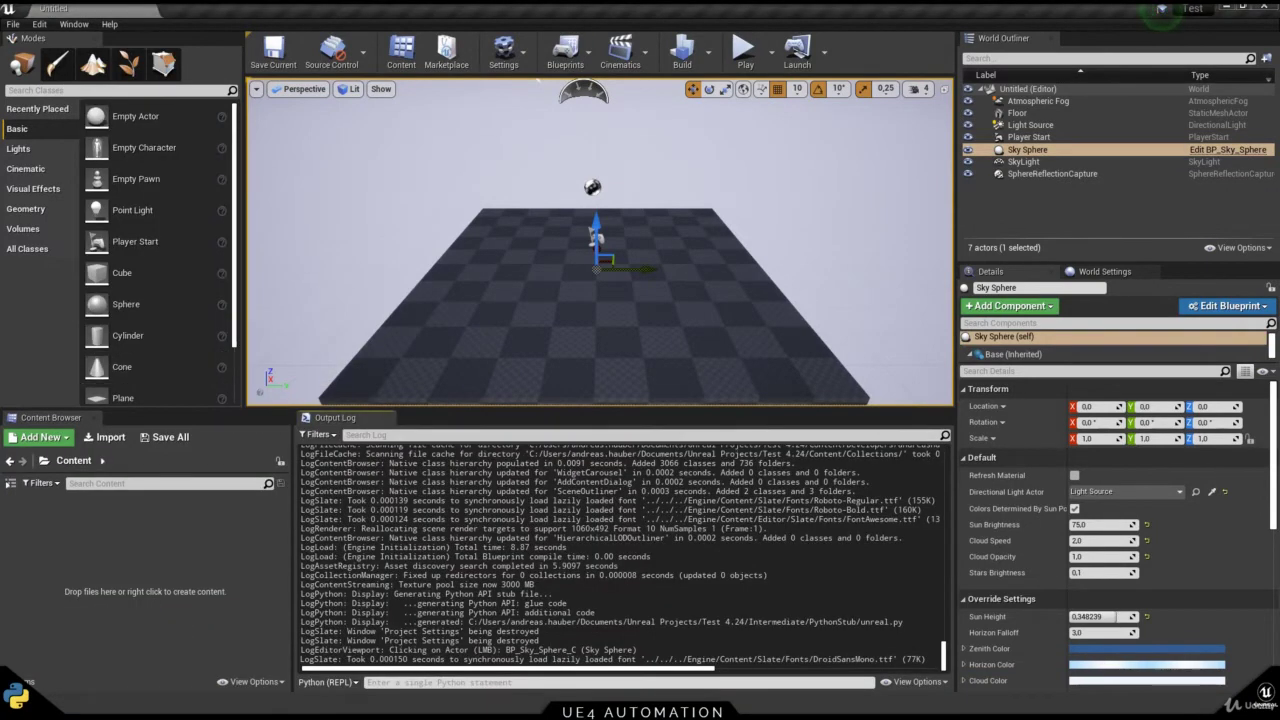
pyautogui.click(355, 683)
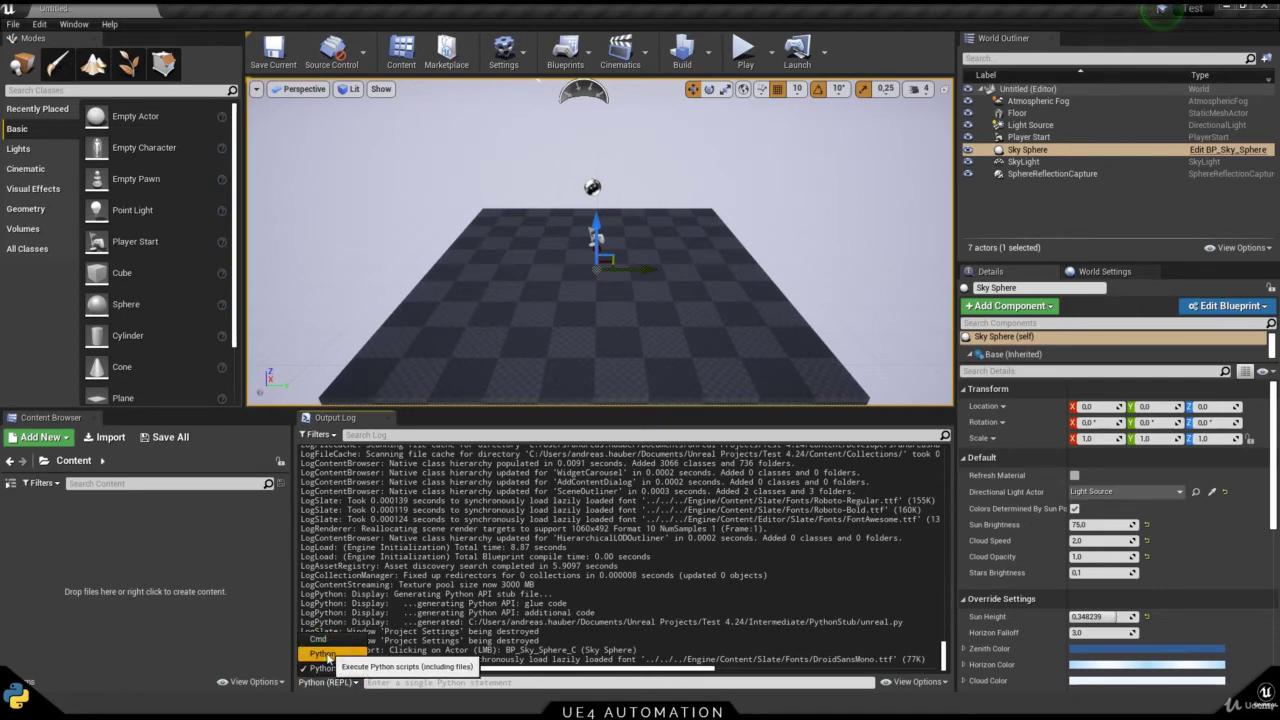
pyautogui.click(398, 683)
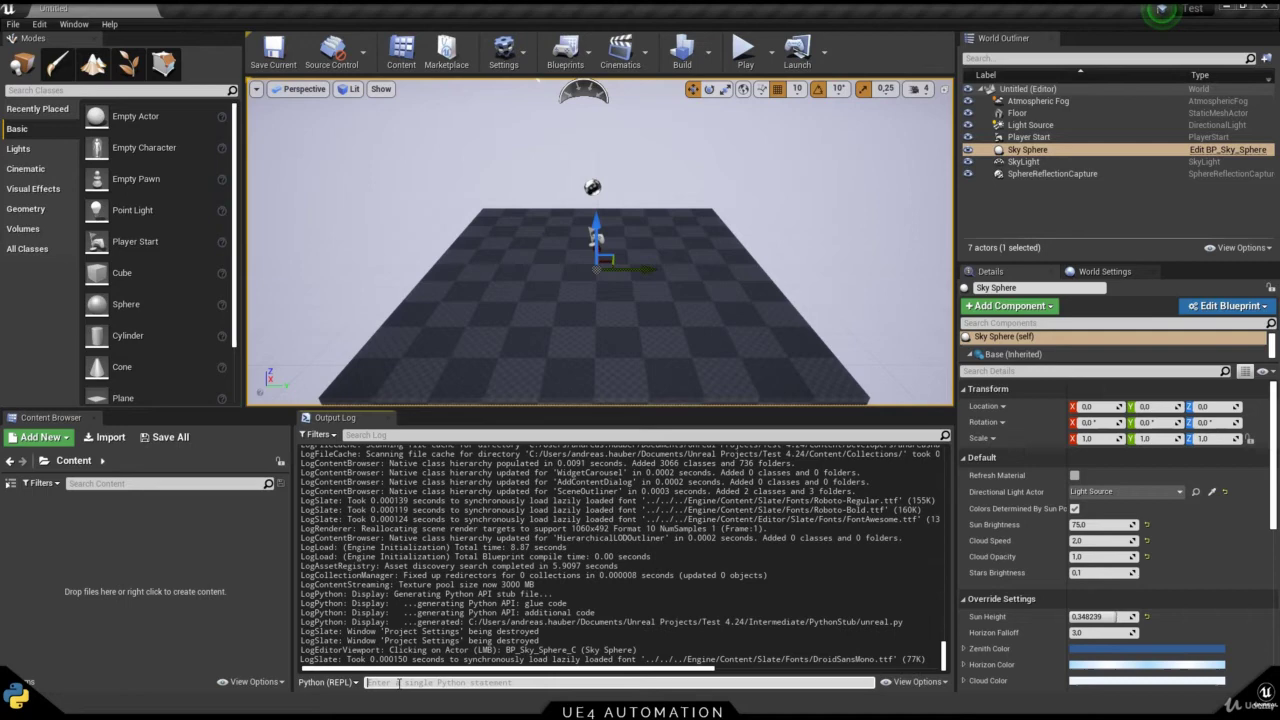
pyautogui.write('print("')
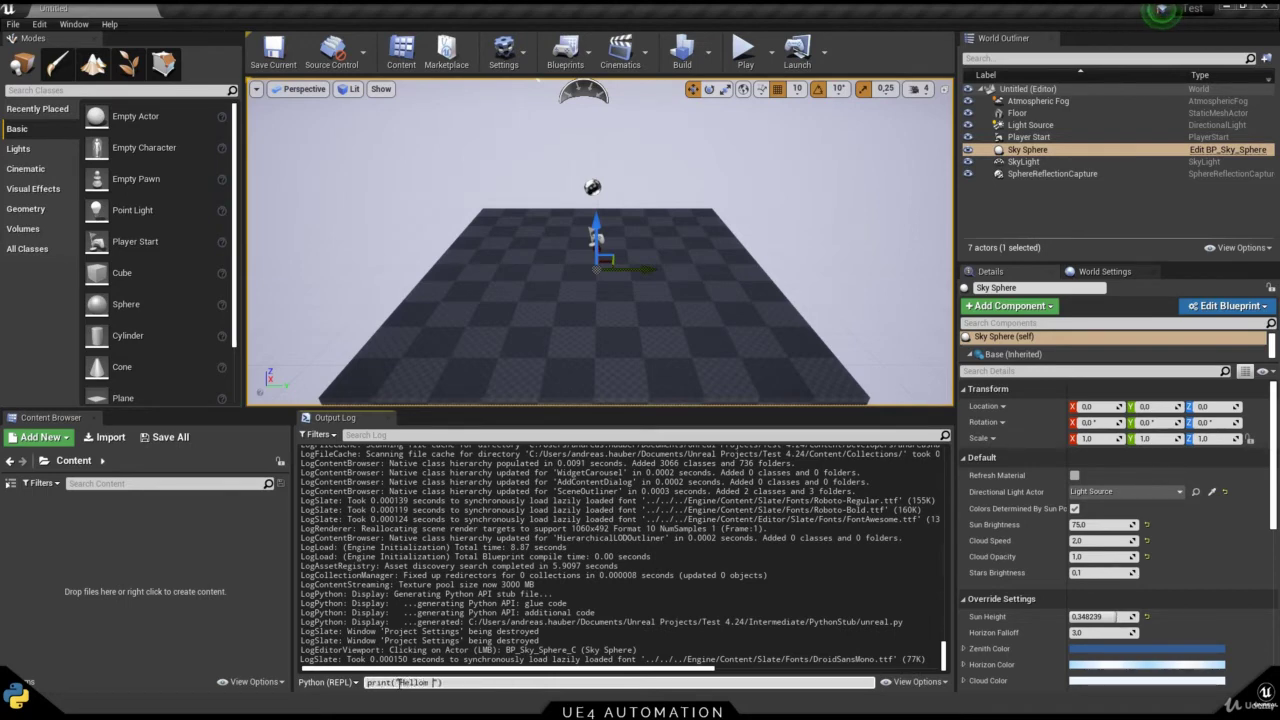
pyautogui.write('Hello World')
pyautogui.press('Return')
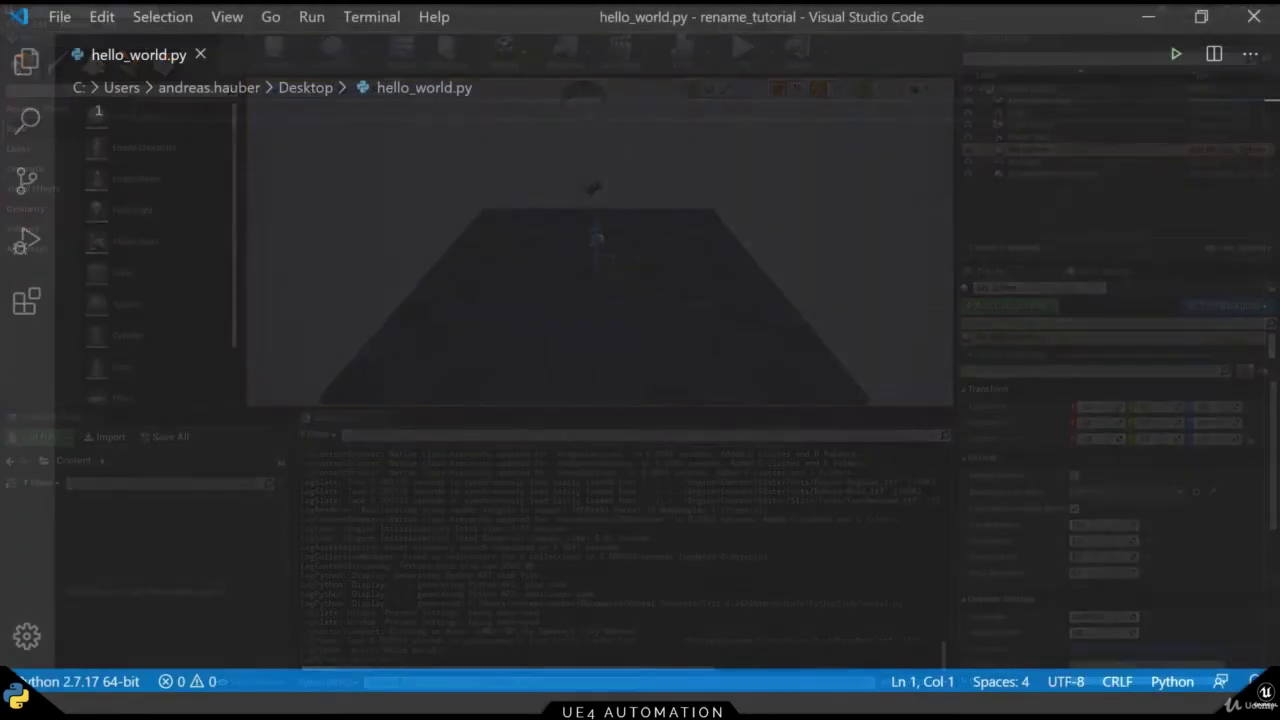
# Step: Write import unreal and unreal.log("Hello World!") in hello_world.py and save it
pyautogui.write('i')
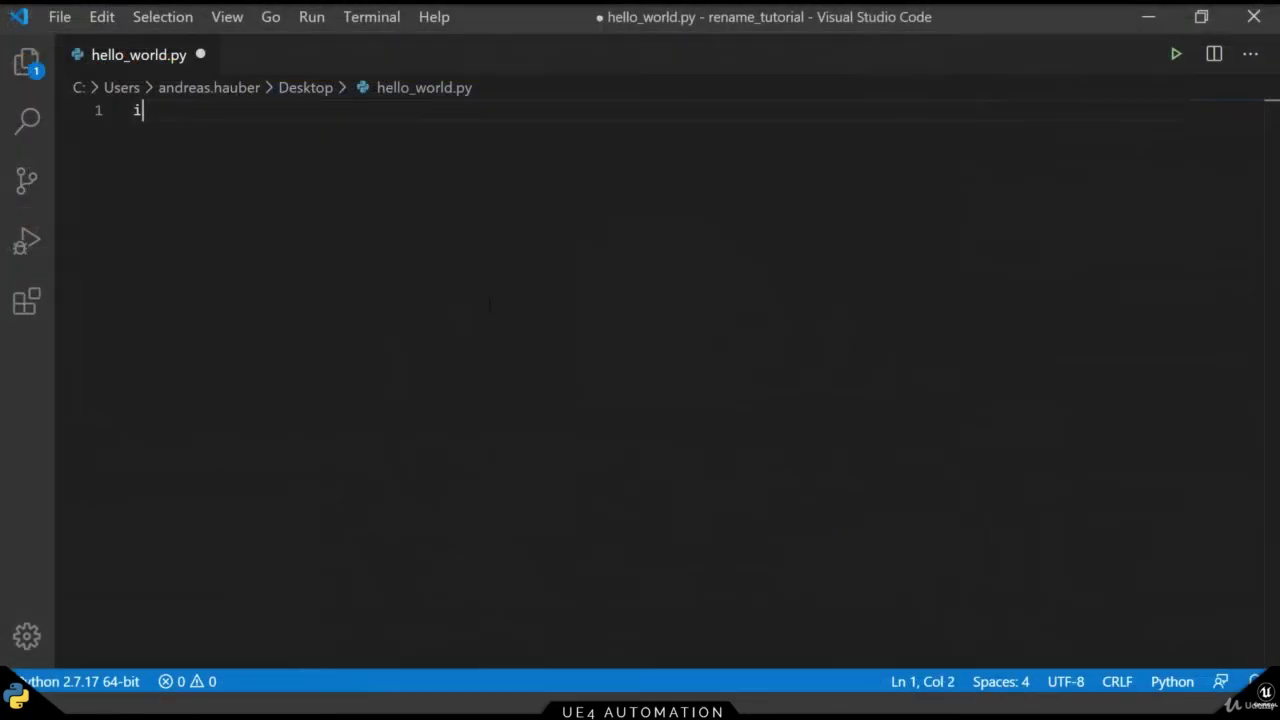
pyautogui.write('mport uner')
pyautogui.press('BackSpace')
pyautogui.press('BackSpace')
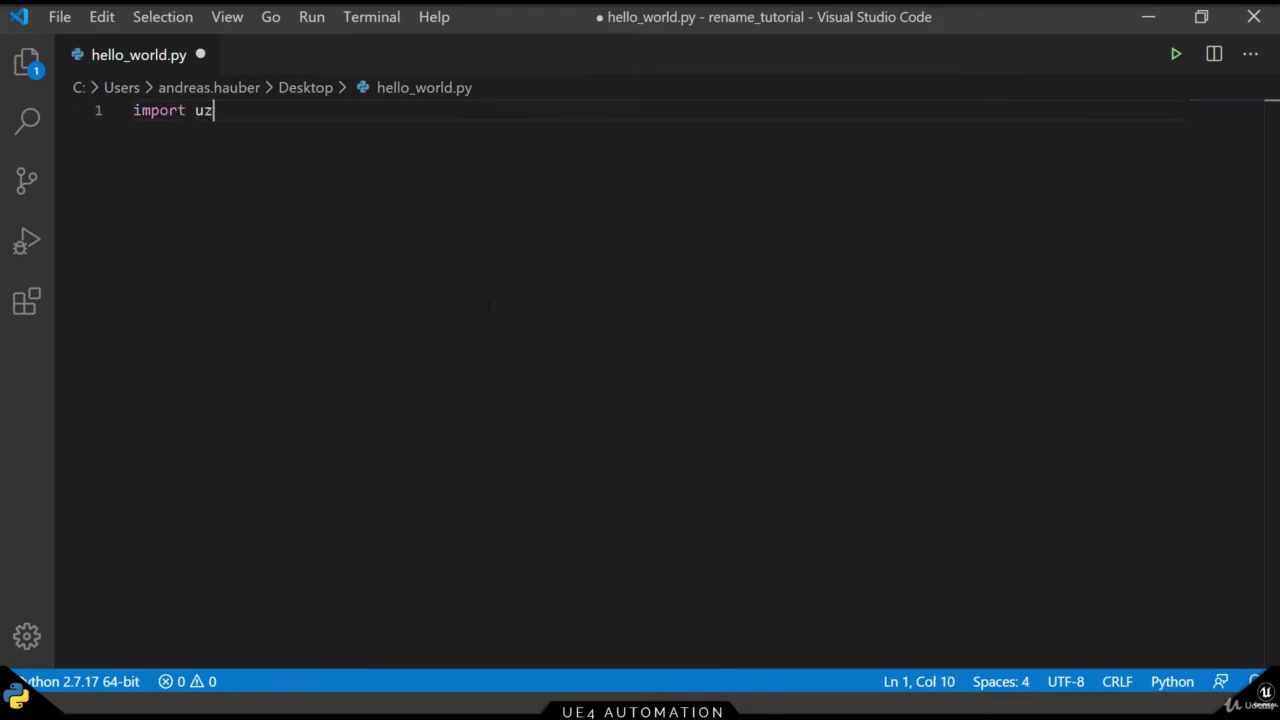
pyautogui.write('real')
pyautogui.press('Escape')
pyautogui.press('Return')
pyautogui.press('Return')
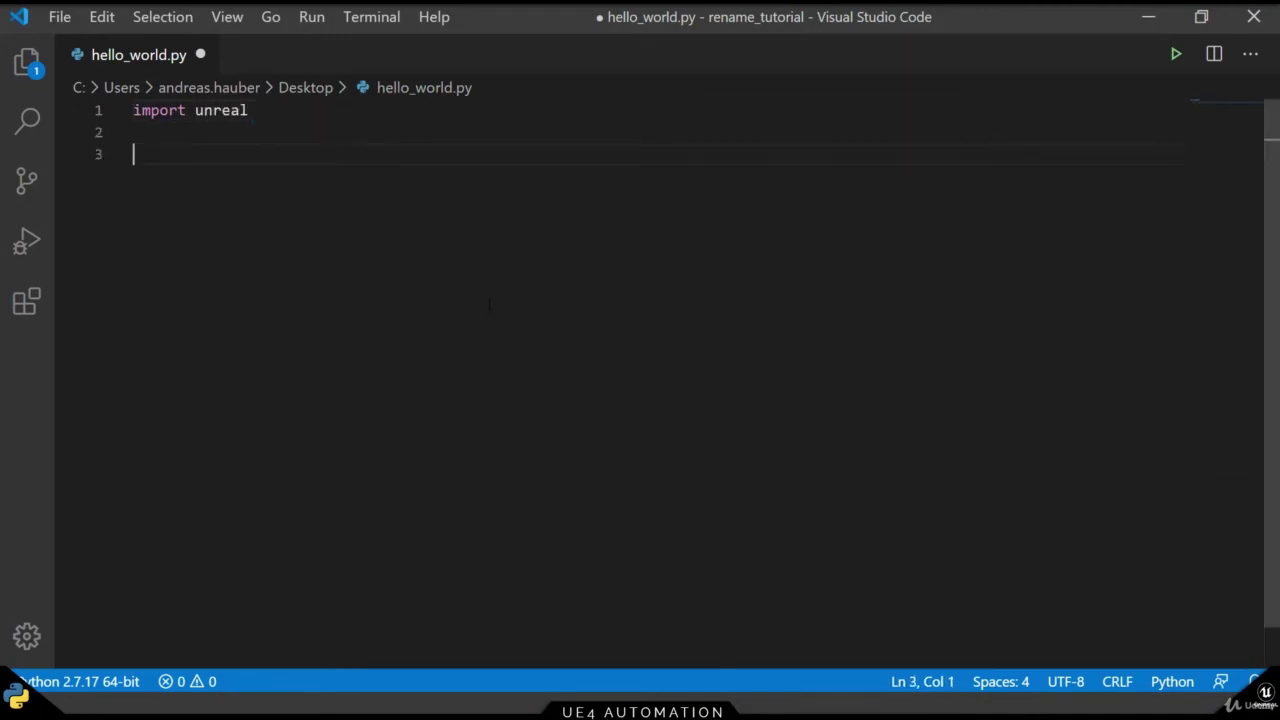
pyautogui.write('unreal.log()')
pyautogui.press('Left')
pyautogui.write('"Hello')
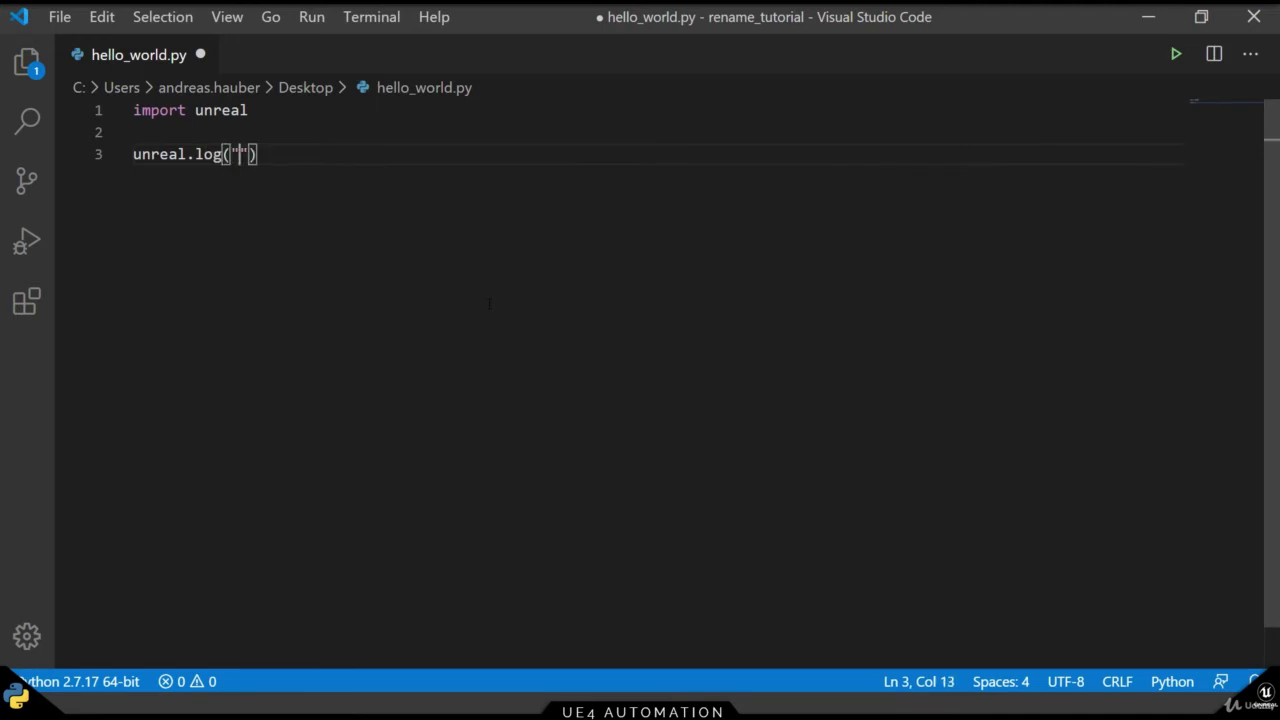
pyautogui.write(' World!')
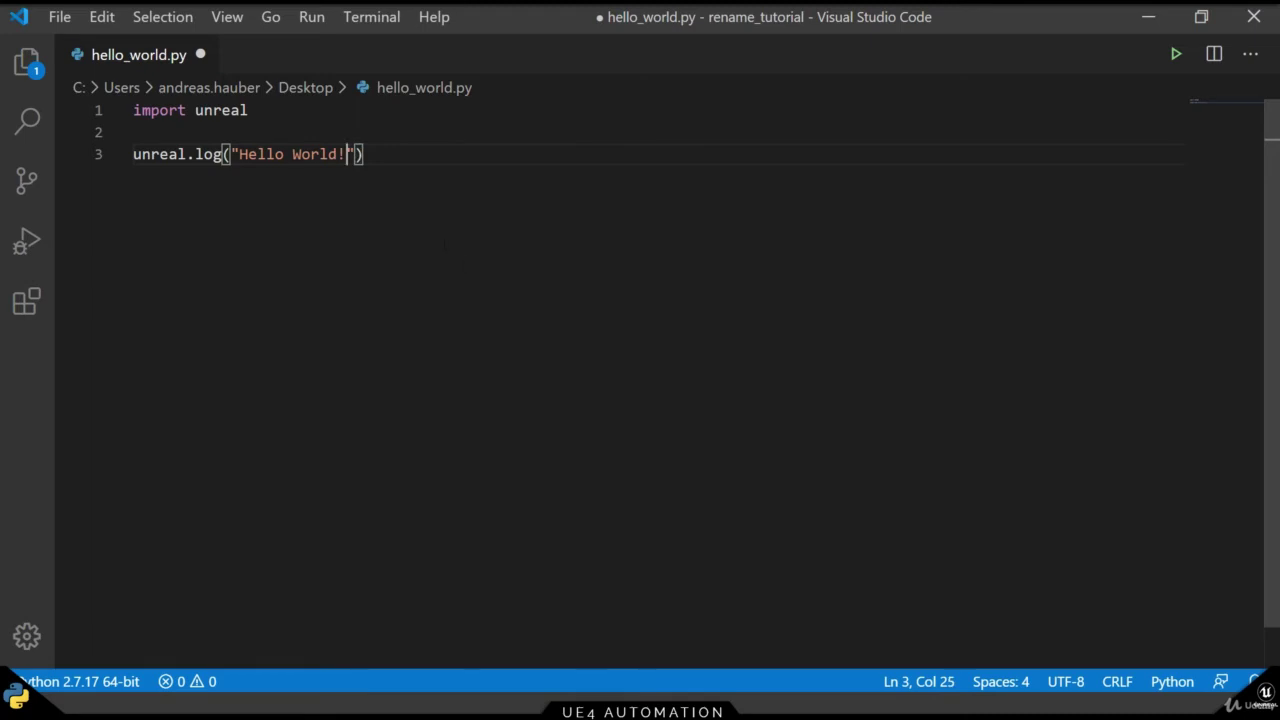
pyautogui.press('End')
pyautogui.hotkey('ctrl', 's')
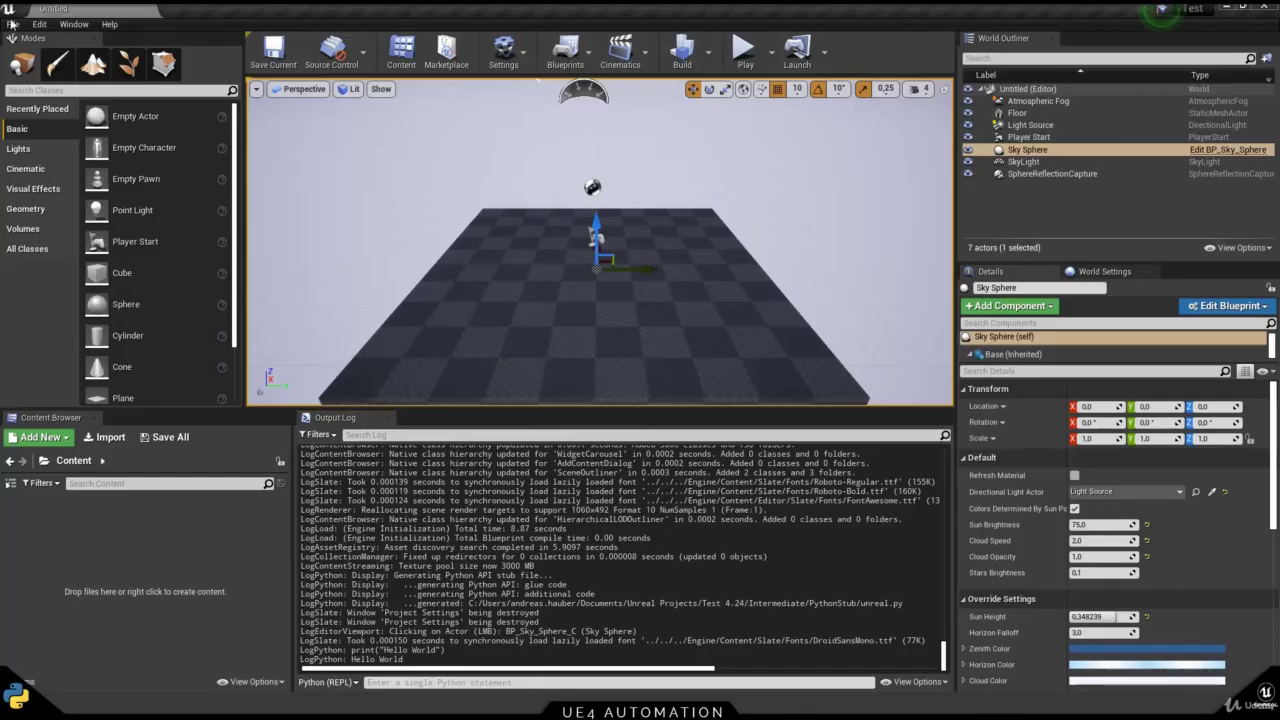
# Step: Run hello_world.py from File > Recent Python Scripts
pyautogui.click(10, 22)
pyautogui.moveTo(60, 230)
pyautogui.click(190, 242)
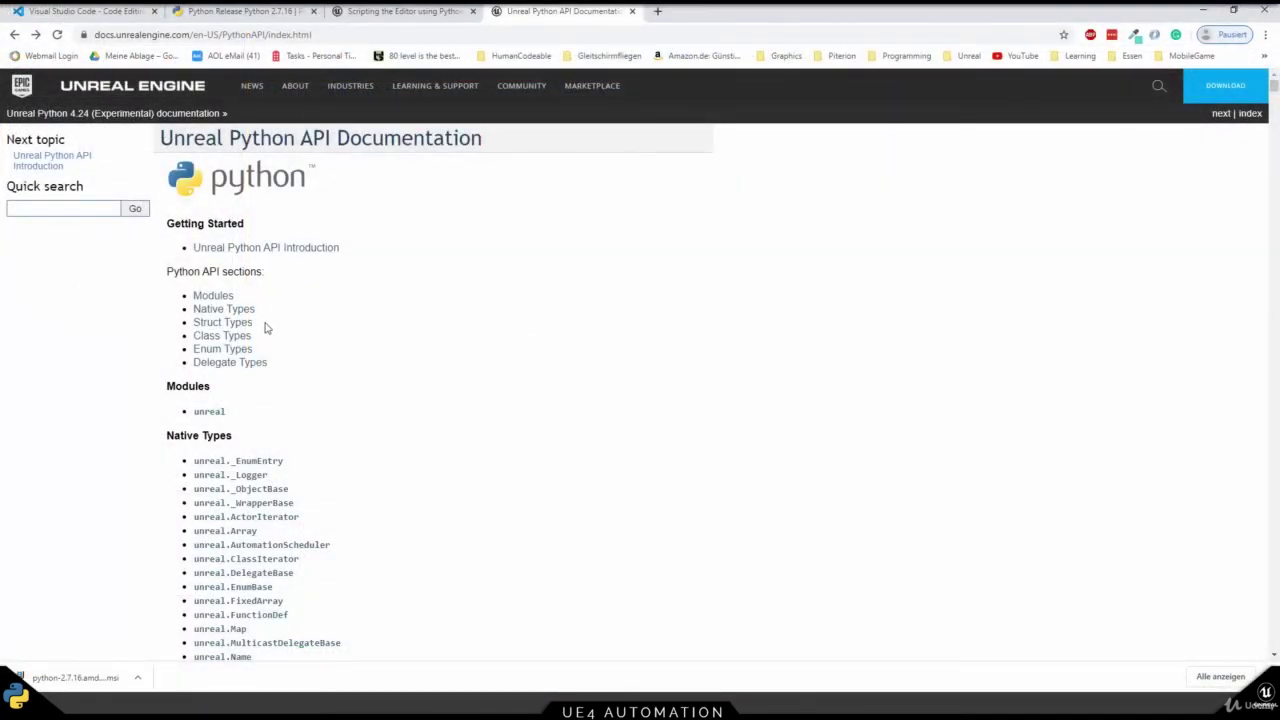
pyautogui.scroll(-3, 277, 358)
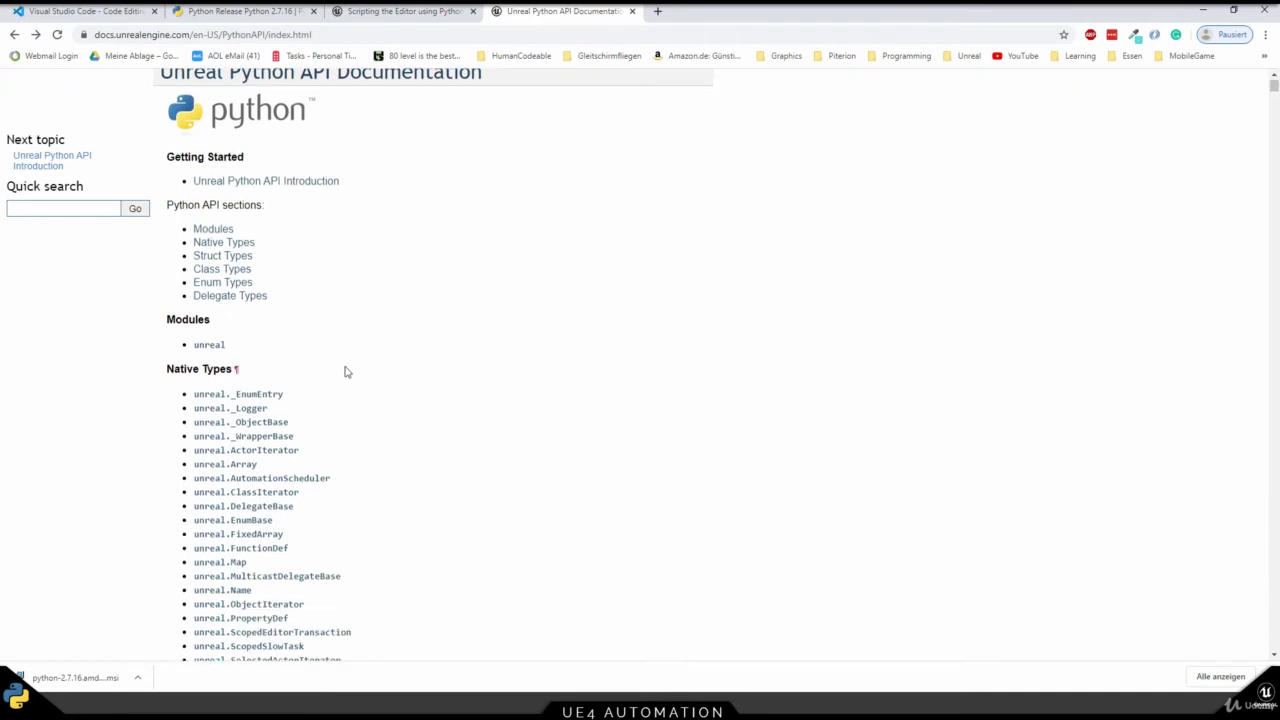
pyautogui.scroll(-3, 346, 369)
pyautogui.scroll(6, 346, 369)
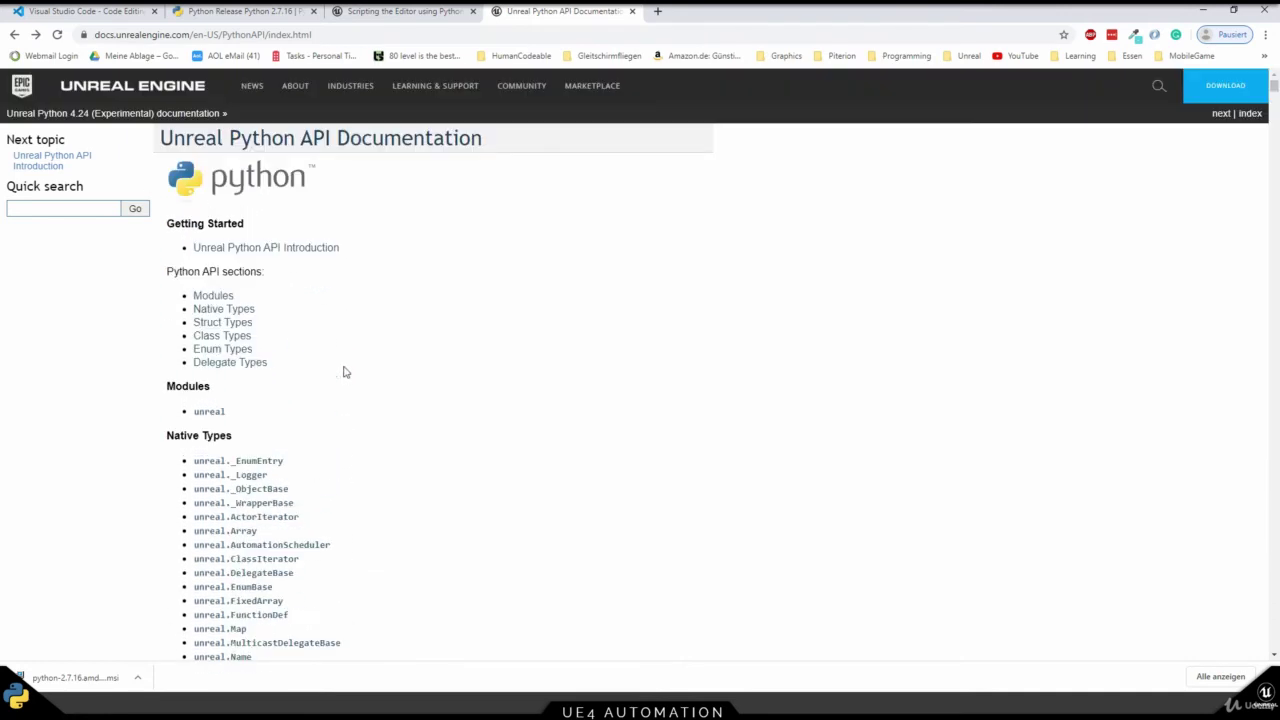
pyautogui.click(59, 207)
pyautogui.click(505, 315)
# Step: Open the Python extension's settings from the VS Code Extensions sidebar
pyautogui.click(509, 648)
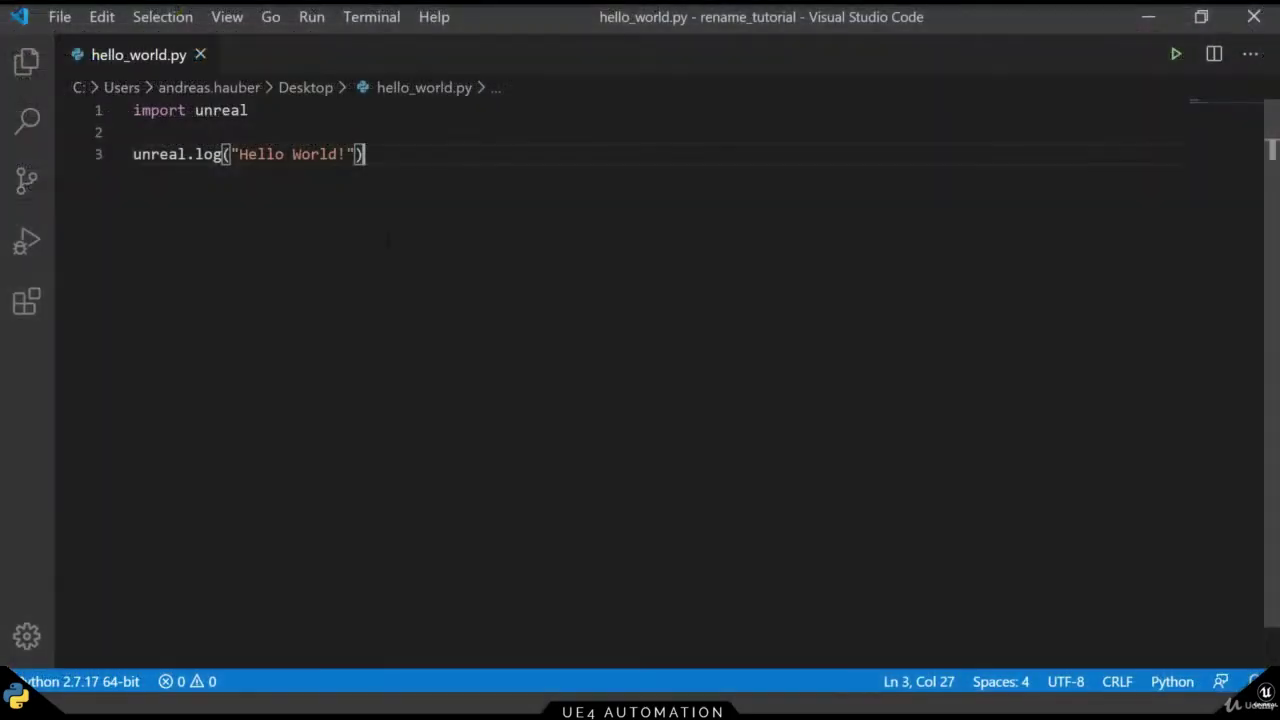
pyautogui.click(38, 299)
pyautogui.click(127, 275)
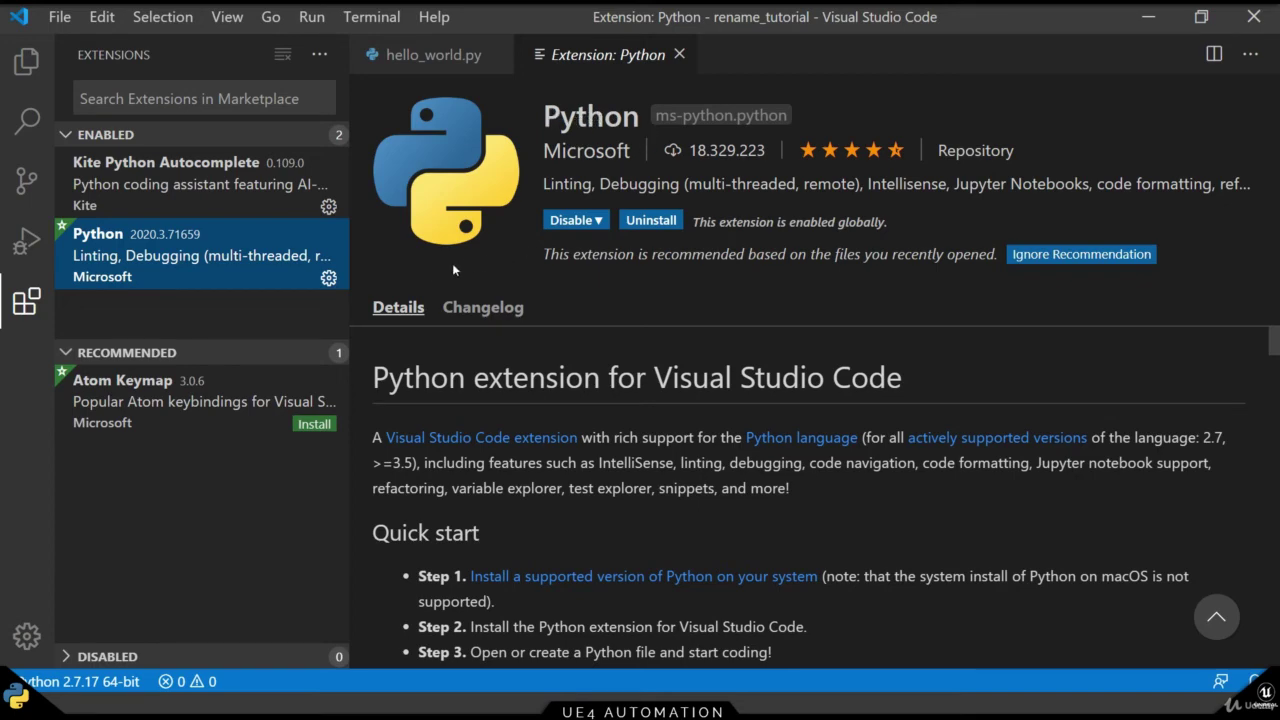
pyautogui.click(328, 278)
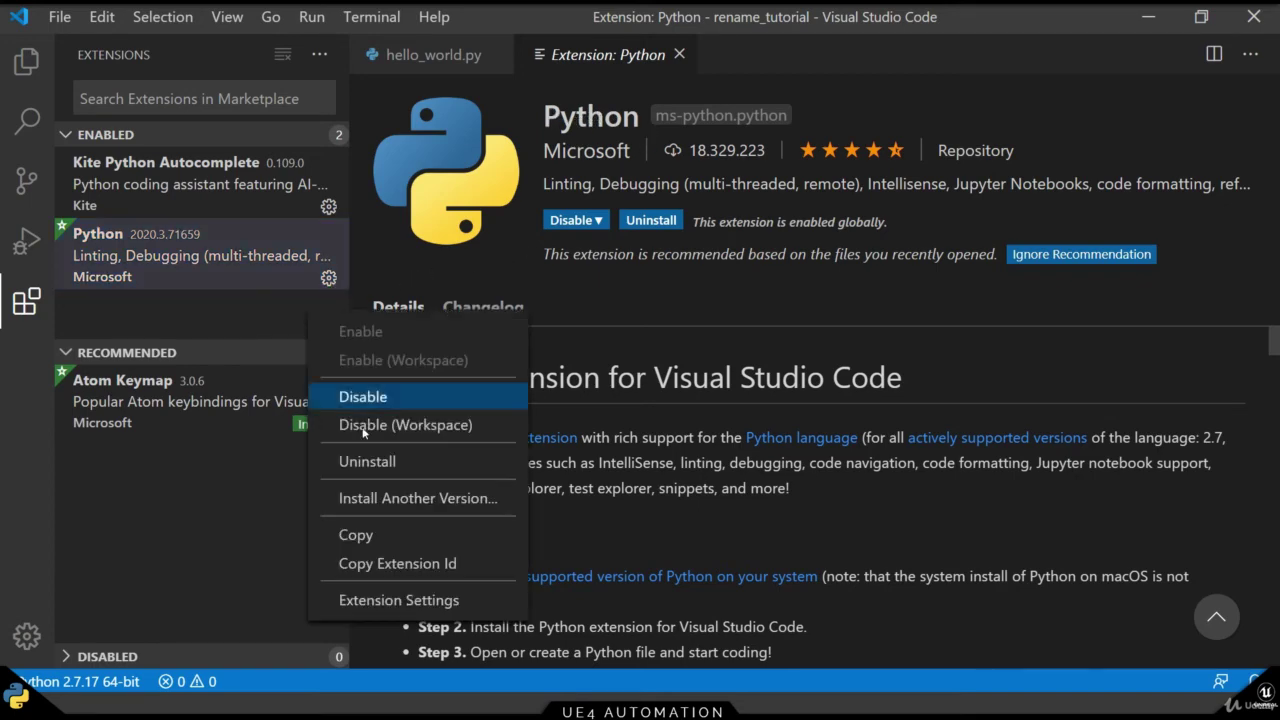
pyautogui.click(396, 604)
# Step: Open Auto Complete: Extra Paths in settings.json and select the Intermediate\PythonStub path
pyautogui.scroll(-8, 1088, 326)
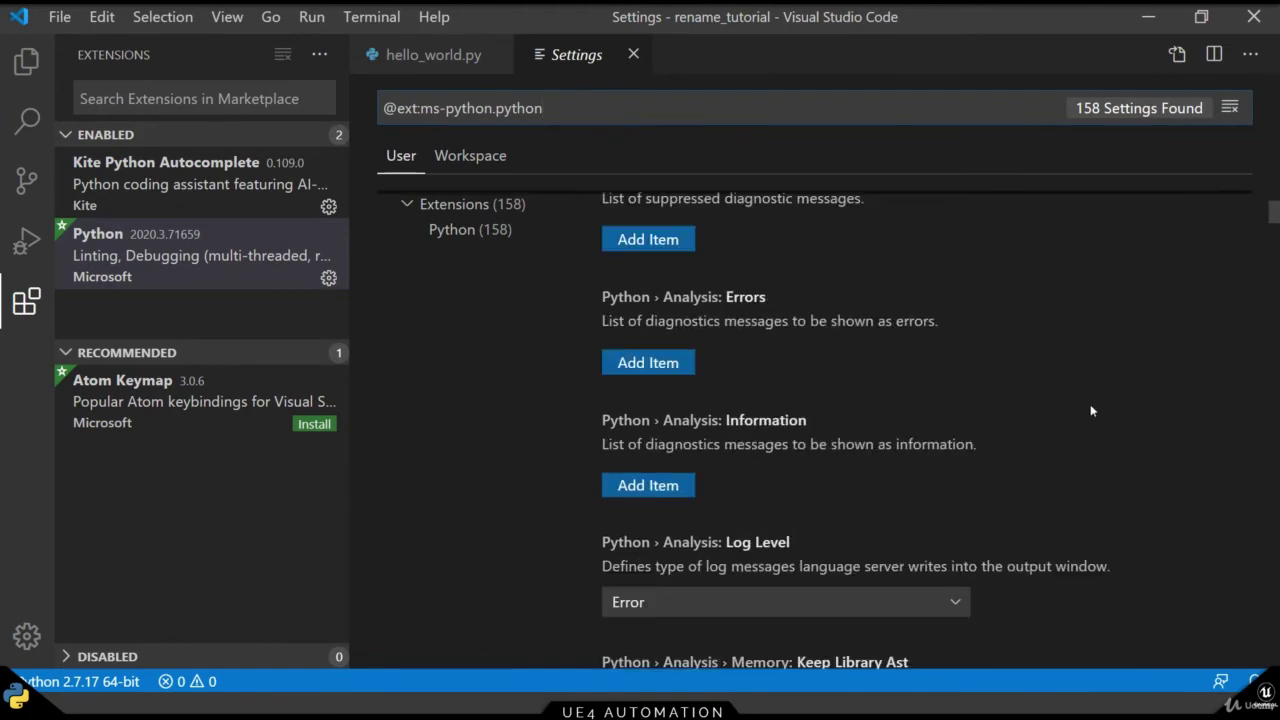
pyautogui.scroll(-10, 1076, 414)
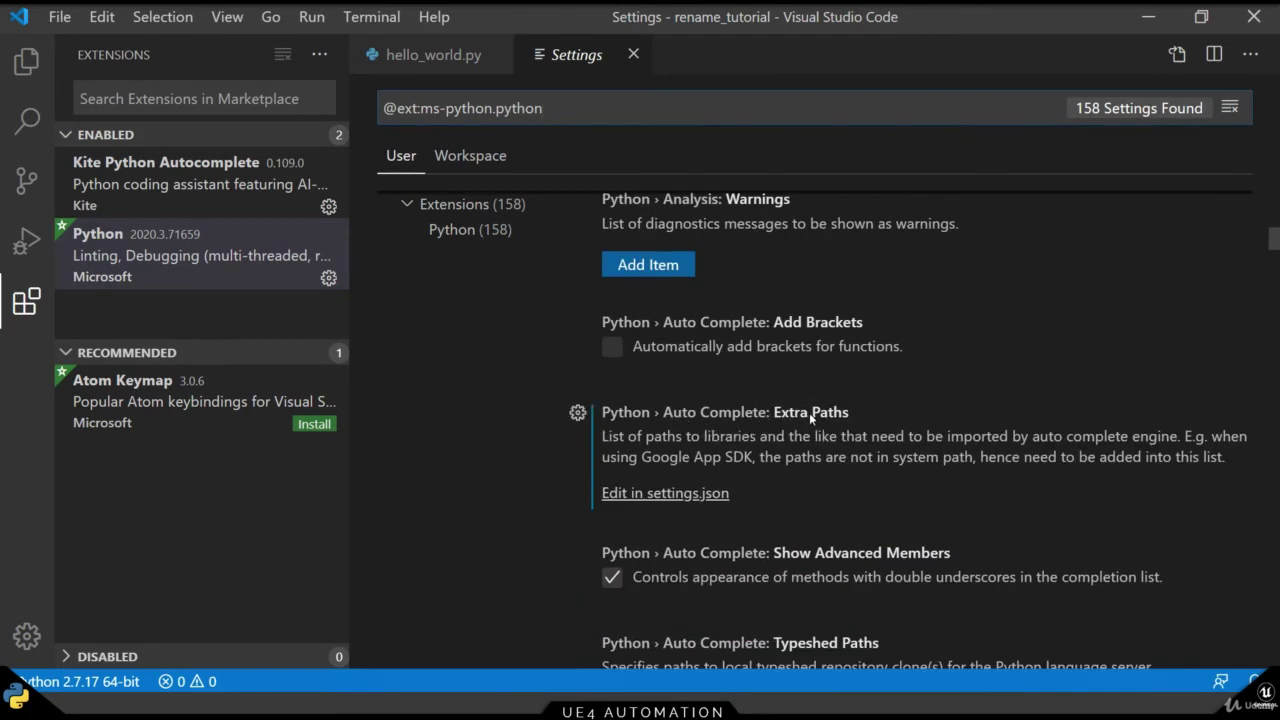
pyautogui.click(666, 497)
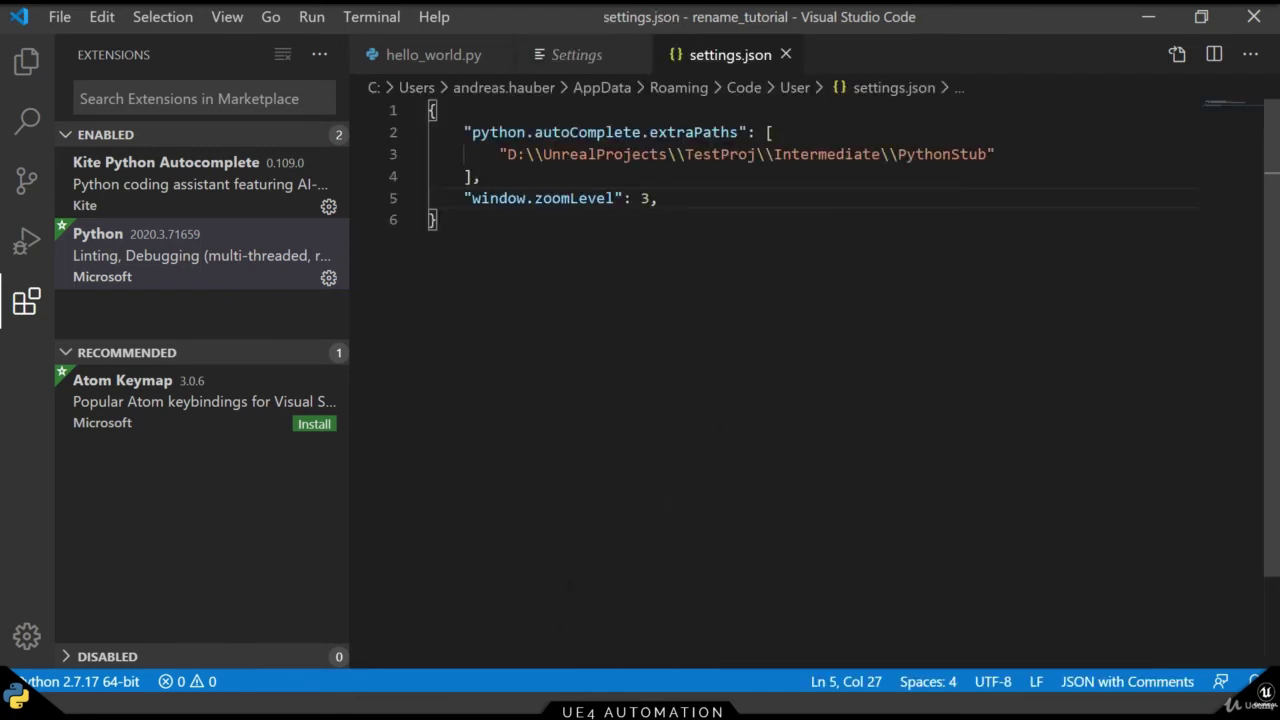
pyautogui.moveTo(499, 154); pyautogui.dragTo(980, 154)
pyautogui.moveTo(980, 154); pyautogui.dragTo(998, 154)
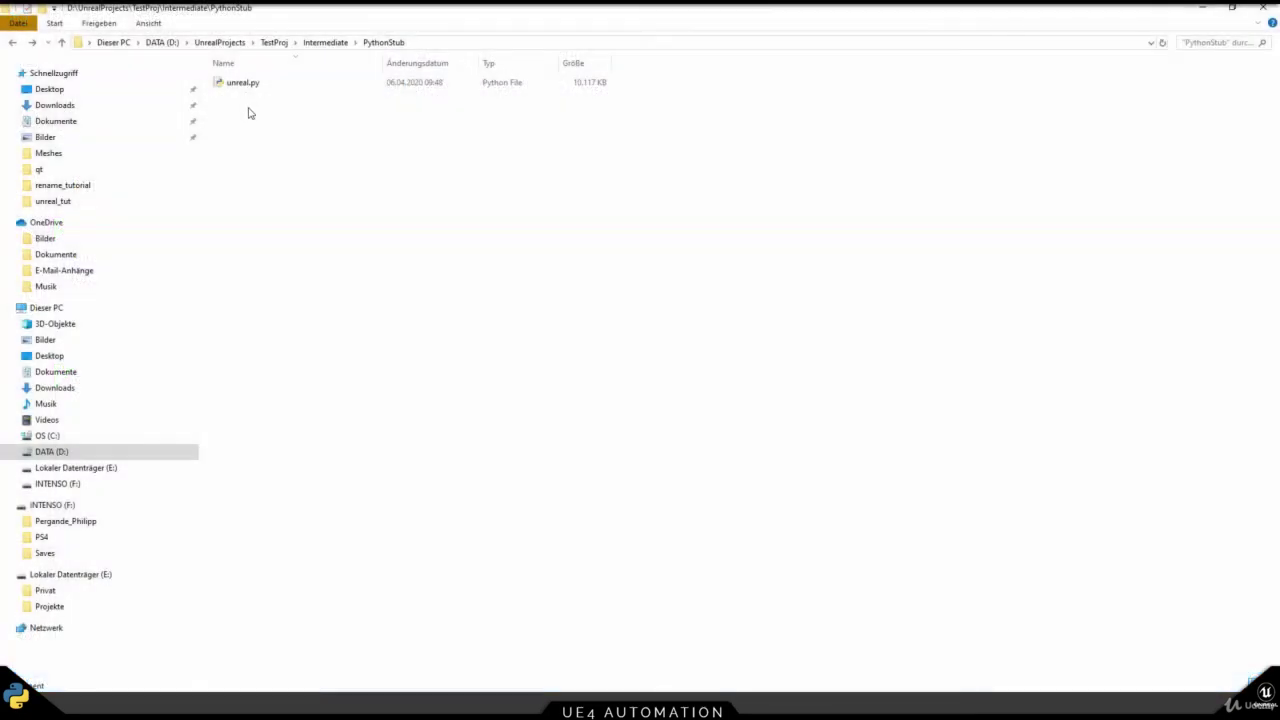
# Step: Select the generated unreal.py stub in the PythonStub folder
pyautogui.click(243, 82)
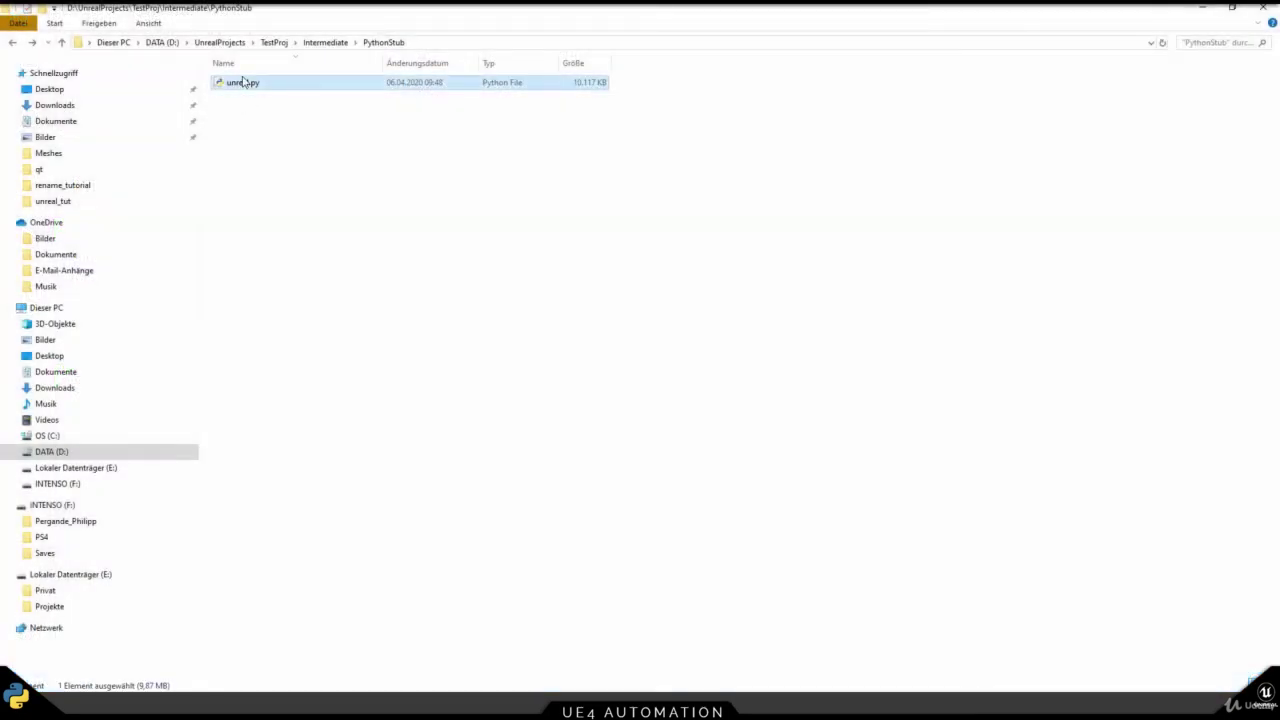